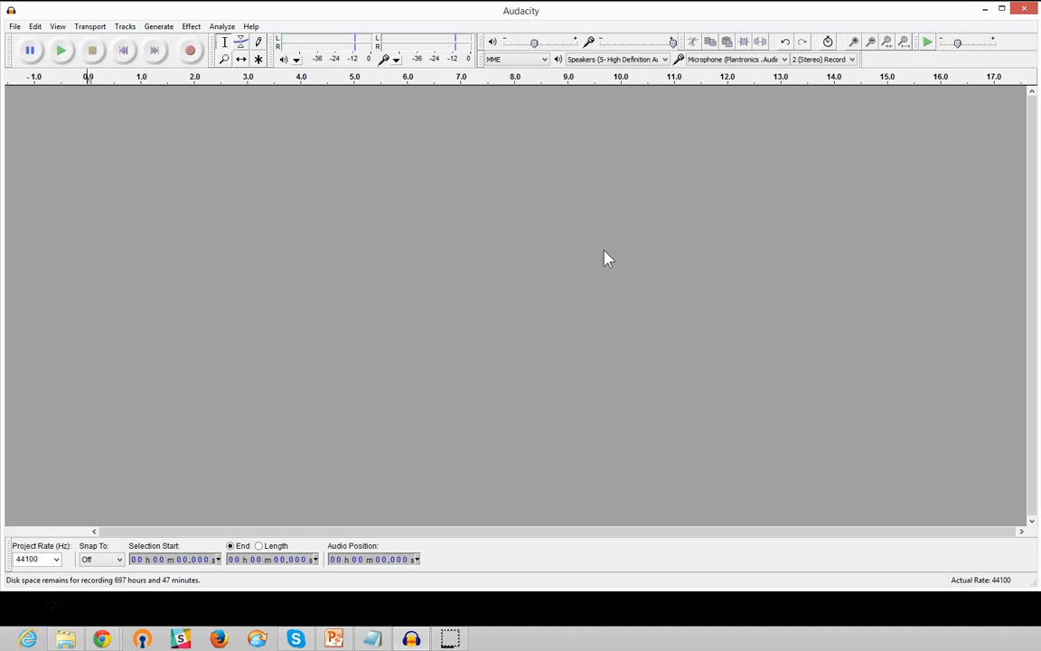
# Record a voice clip of about 9 seconds on a new stereo track.
pyautogui.click(189, 55)
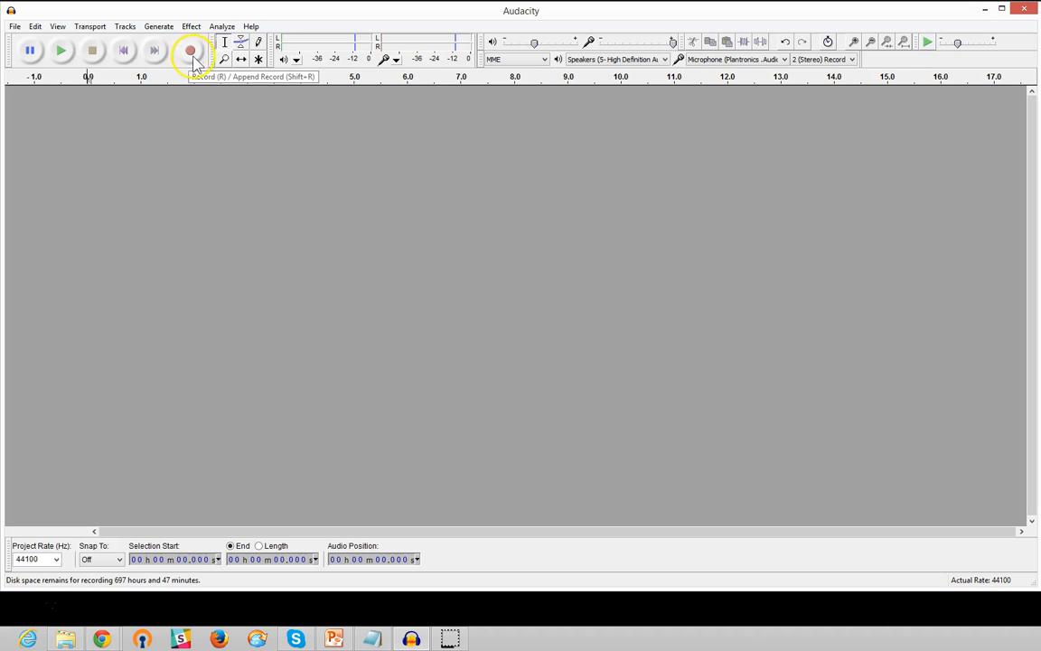
pyautogui.click(191, 54)
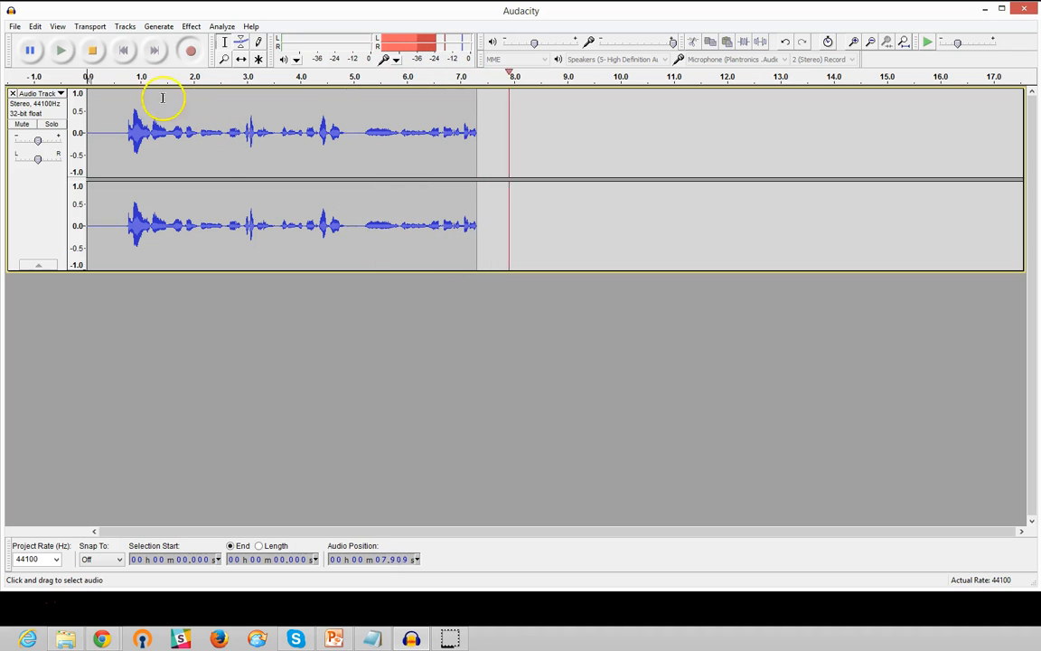
pyautogui.click(93, 51)
# Set the playback start to about 0.755 s, where the speech begins, and play the voice recording.
pyautogui.moveTo(125, 128); pyautogui.dragTo(493, 153)
pyautogui.click(218, 165)
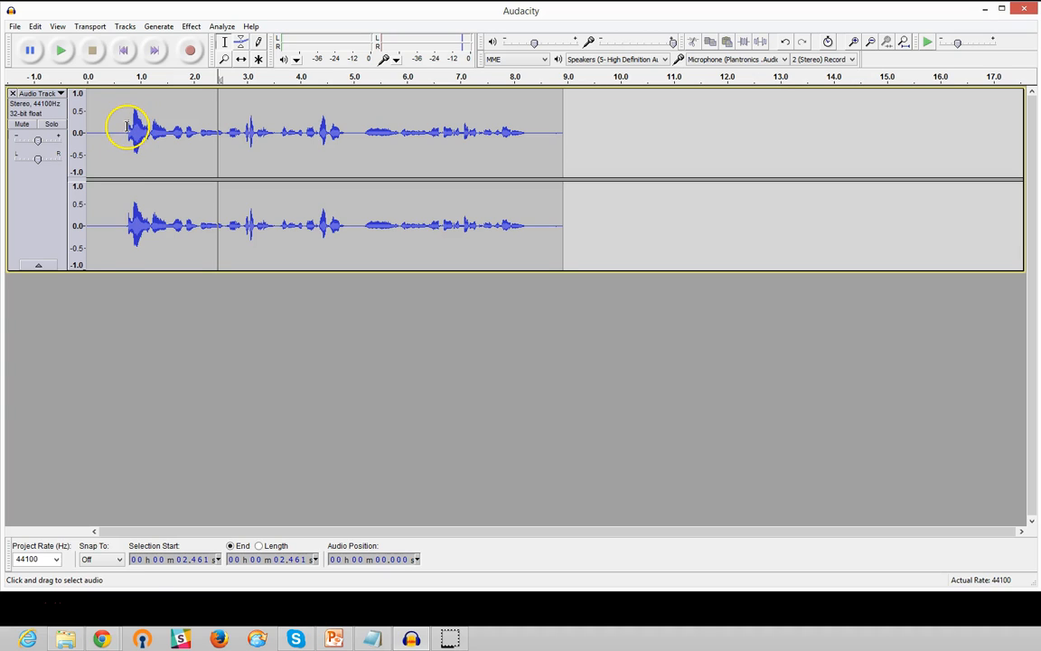
pyautogui.click(127, 126)
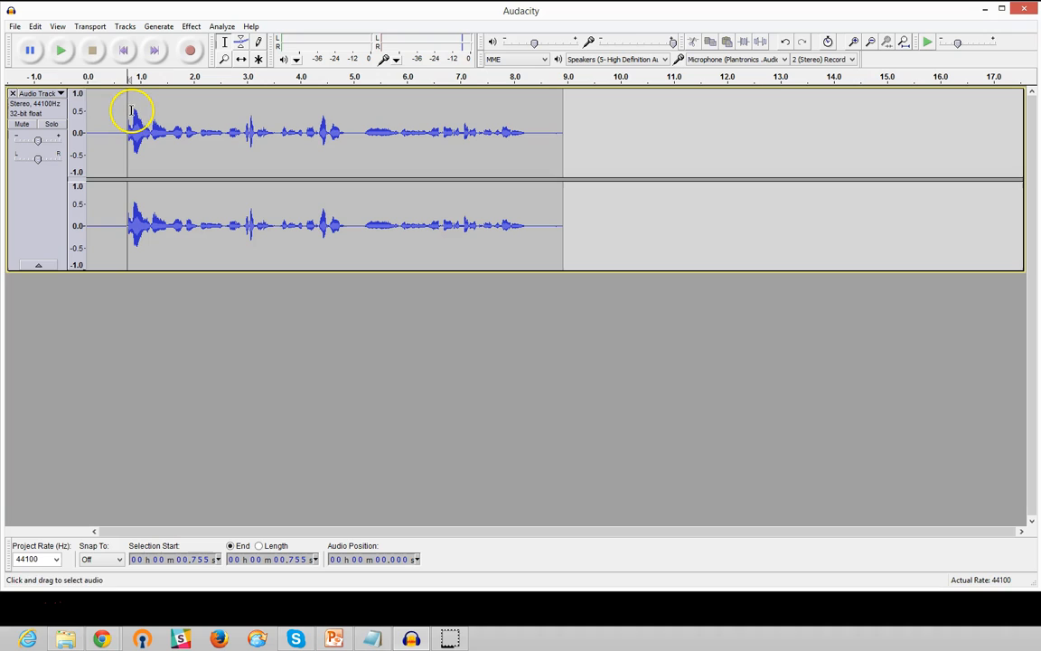
pyautogui.click(60, 51)
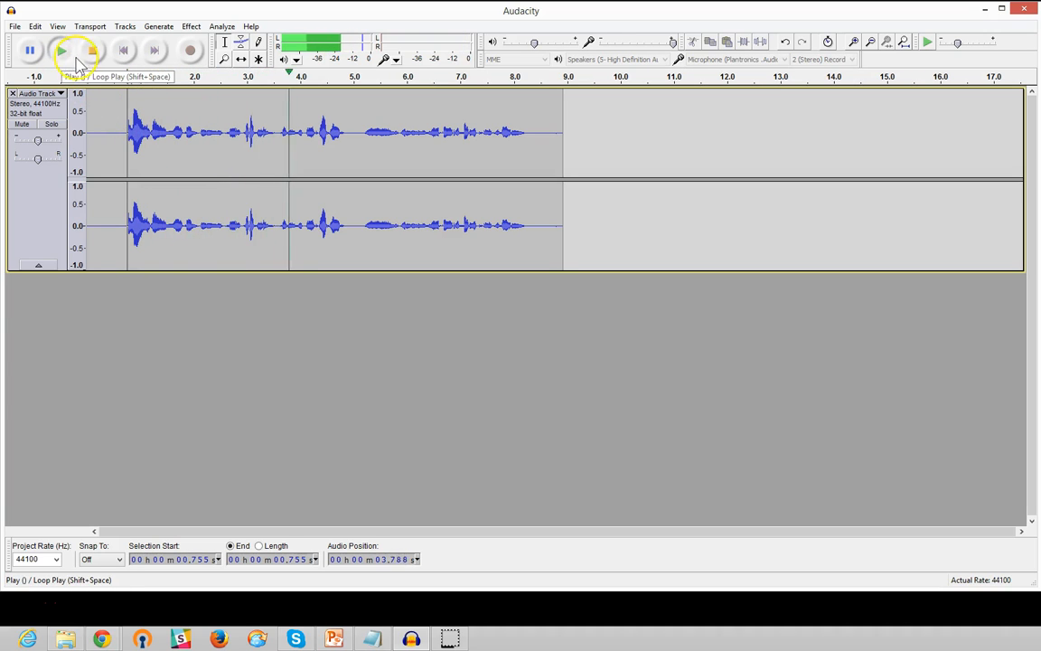
pyautogui.click(91, 51)
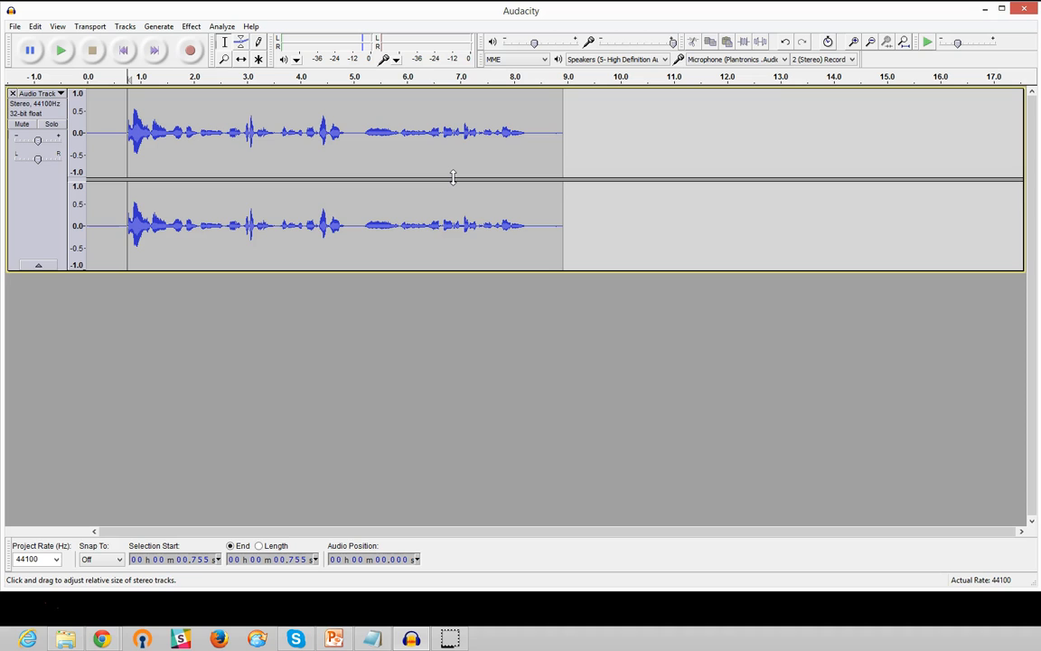
# Import the Pitch Letters Media audio file from the Dropbox "audio file" folder as a second track.
pyautogui.moveTo(0, 272); pyautogui.dragTo(656, 121)
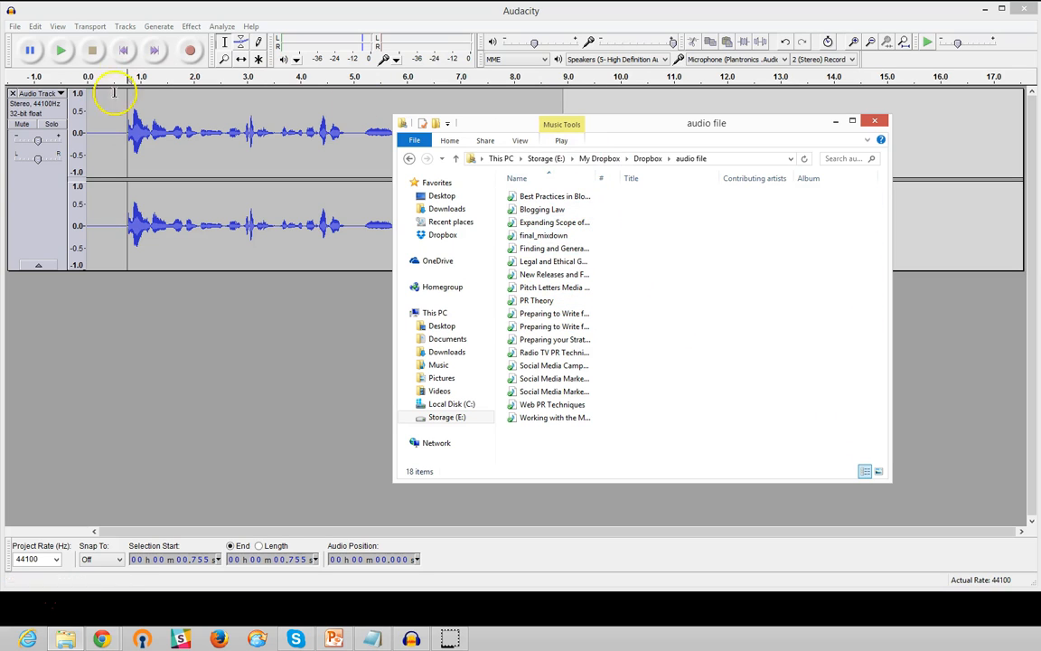
pyautogui.moveTo(617, 130); pyautogui.dragTo(676, 135)
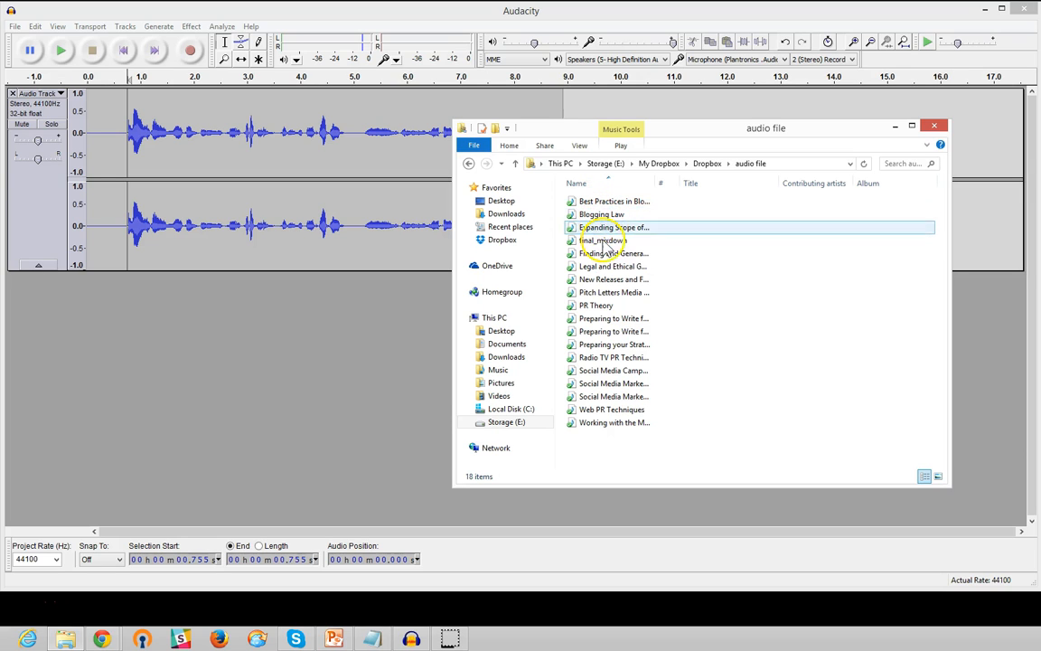
pyautogui.moveTo(605, 301); pyautogui.dragTo(262, 333)
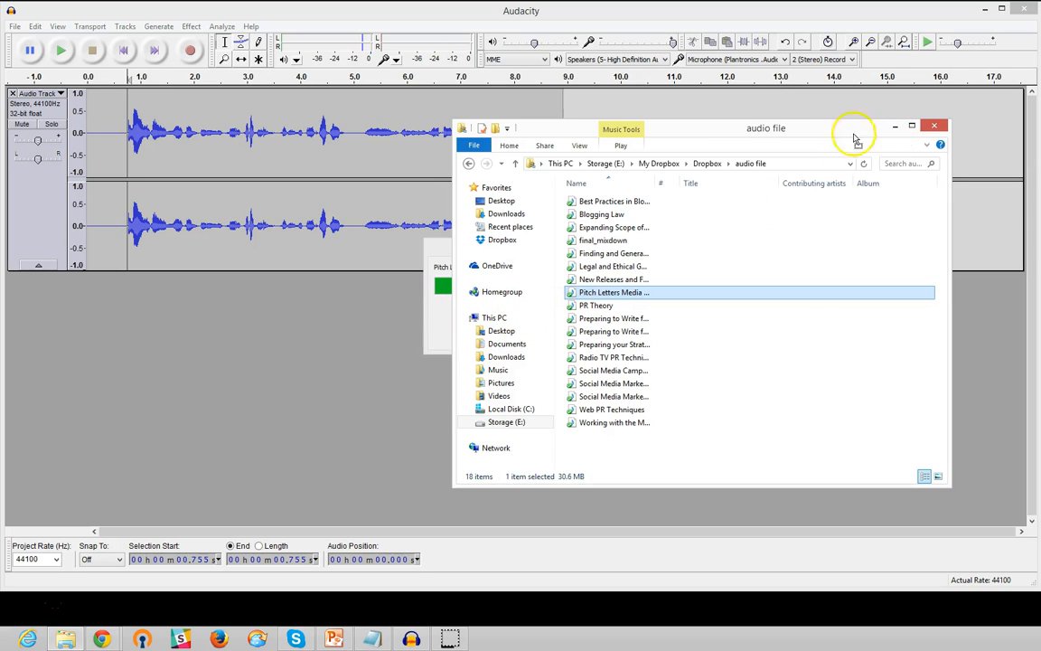
pyautogui.click(407, 16)
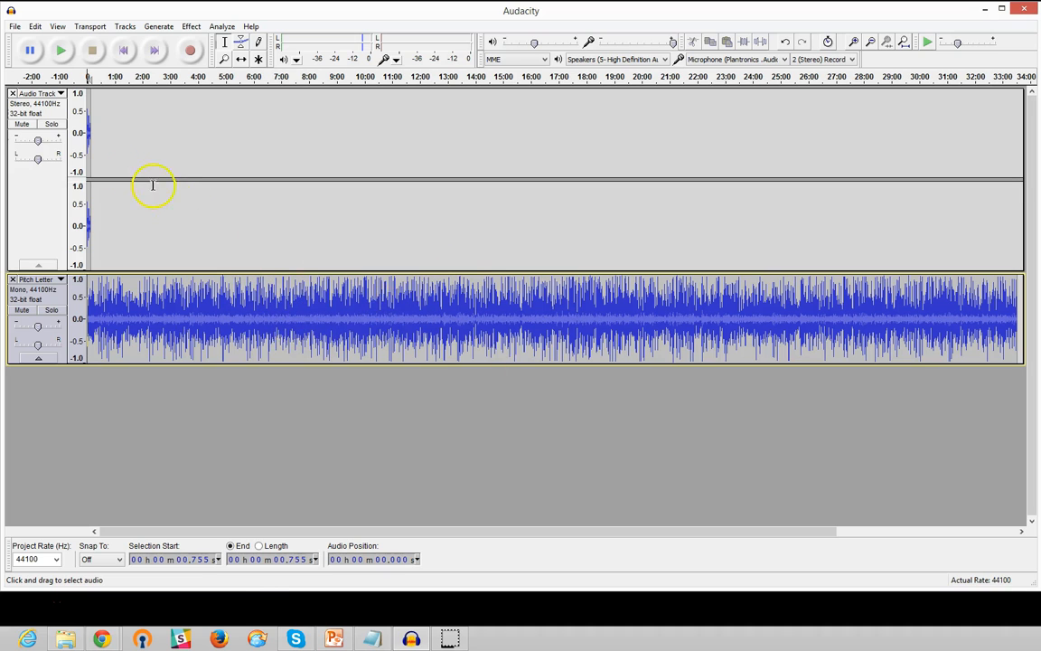
# Listen to the imported Pitch Letters track alone with the voice recording temporarily muted.
pyautogui.click(22, 125)
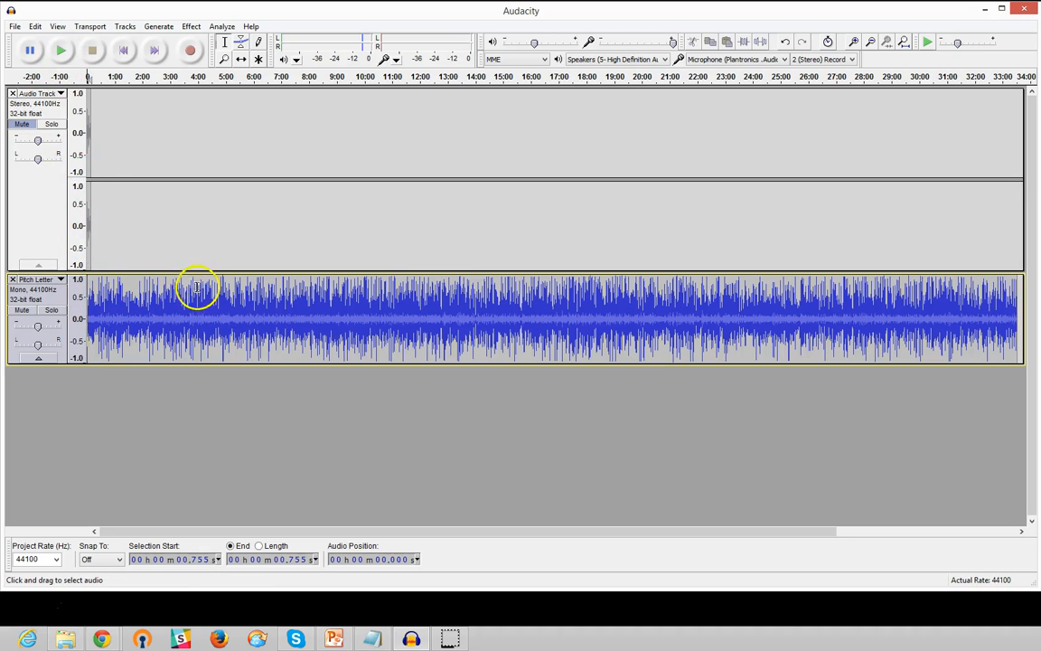
pyautogui.click(63, 52)
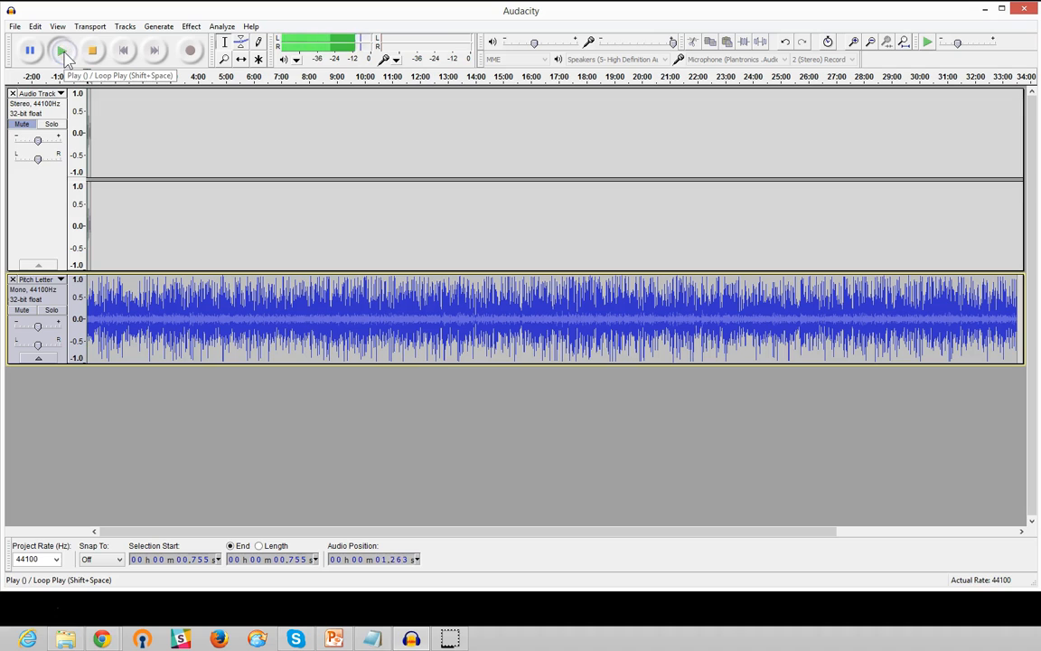
pyautogui.click(90, 51)
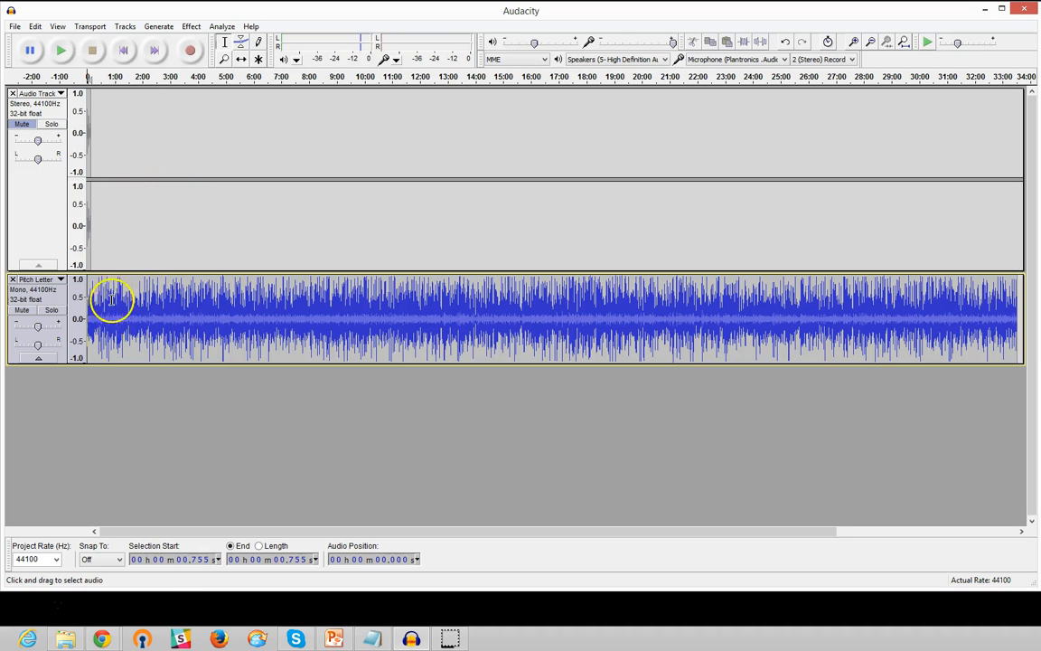
pyautogui.click(28, 125)
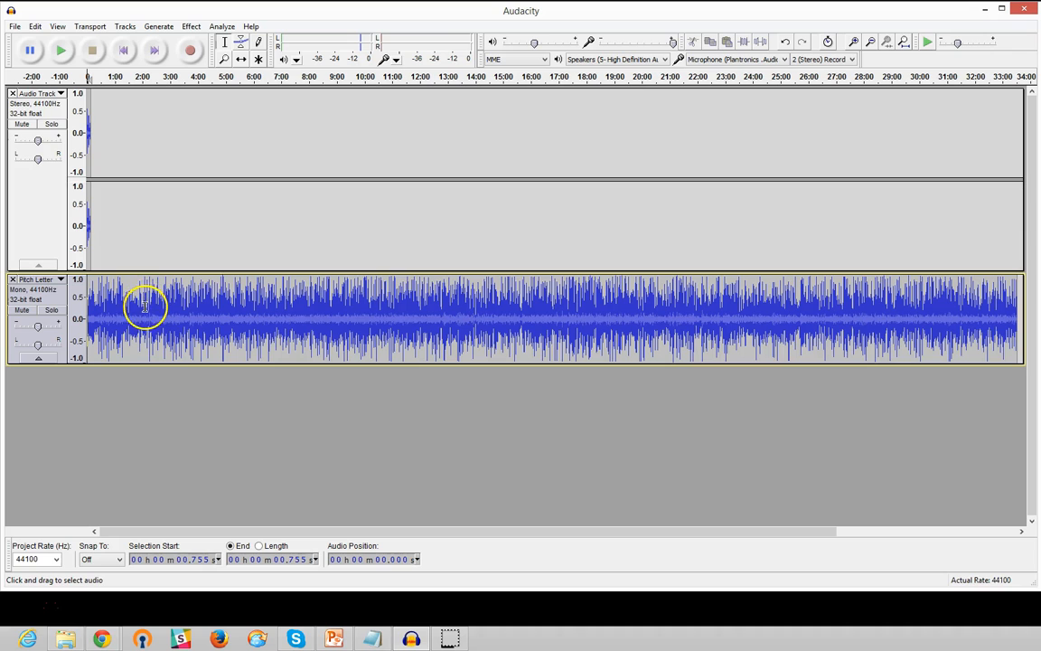
# Zoom in on the Pitch Letters waveform around the 3-minute mark and back out until the whole track fits.
pyautogui.click(224, 59)
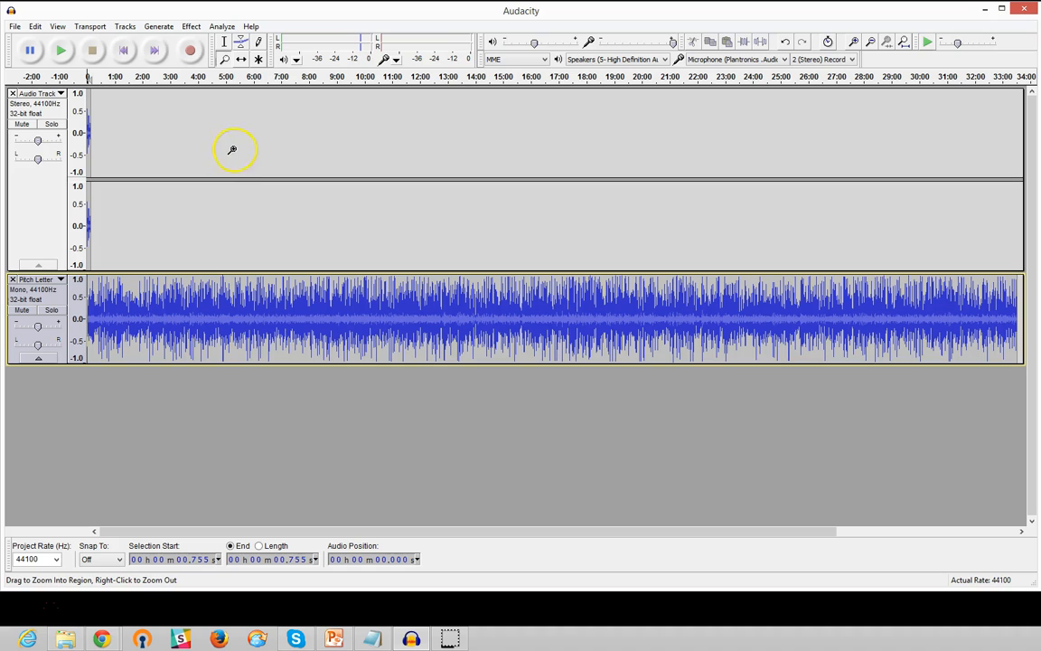
pyautogui.click(137, 136)
pyautogui.click(183, 288)
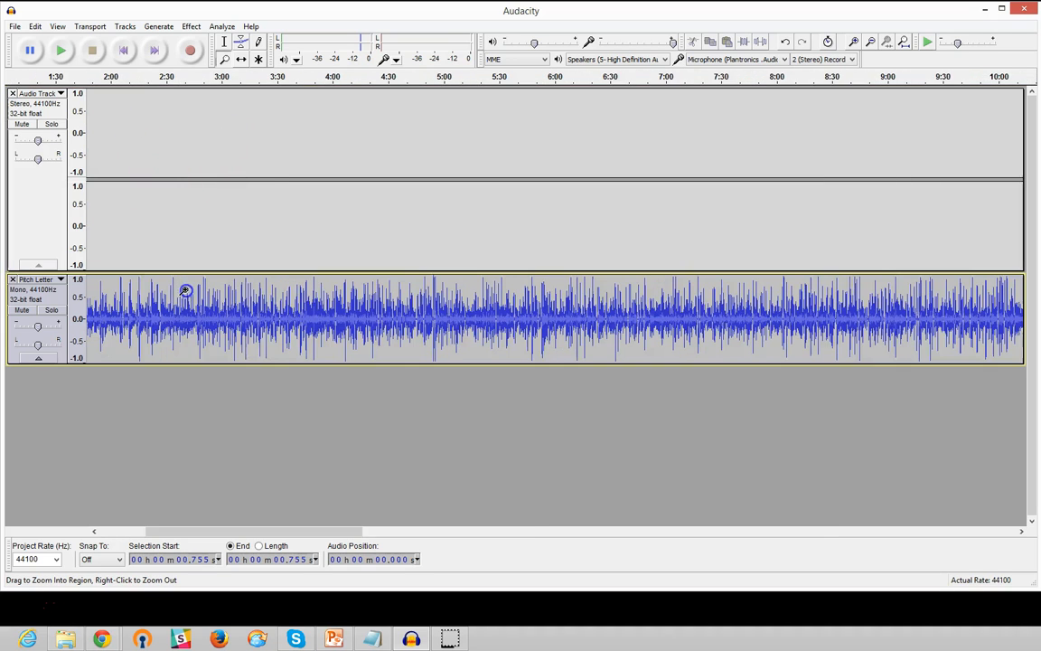
pyautogui.click(185, 291)
pyautogui.click(185, 293)
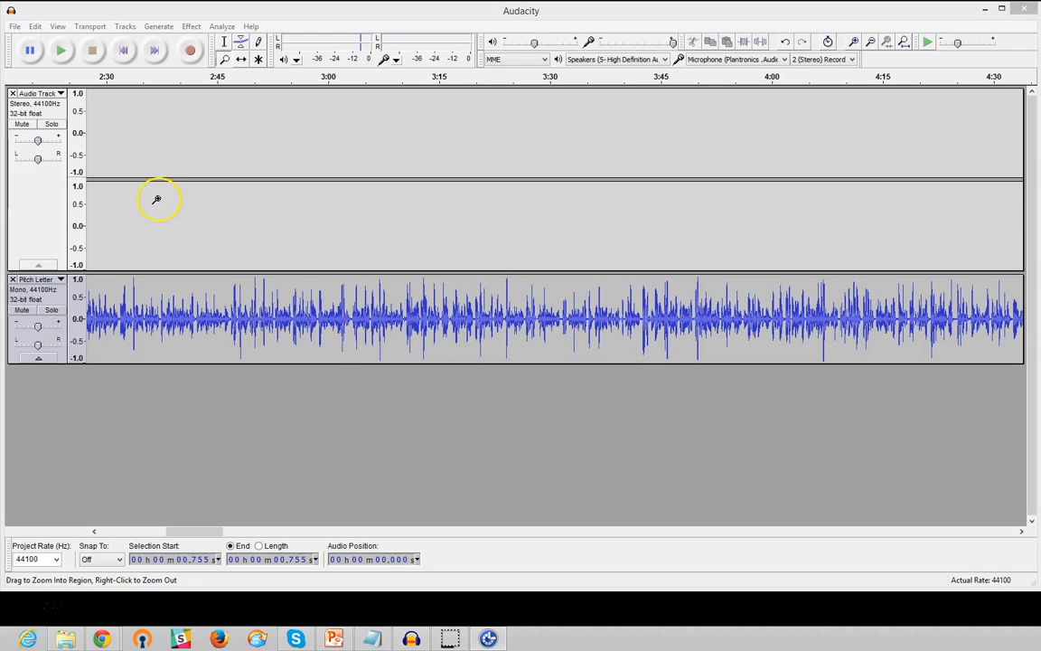
pyautogui.click(304, 237)
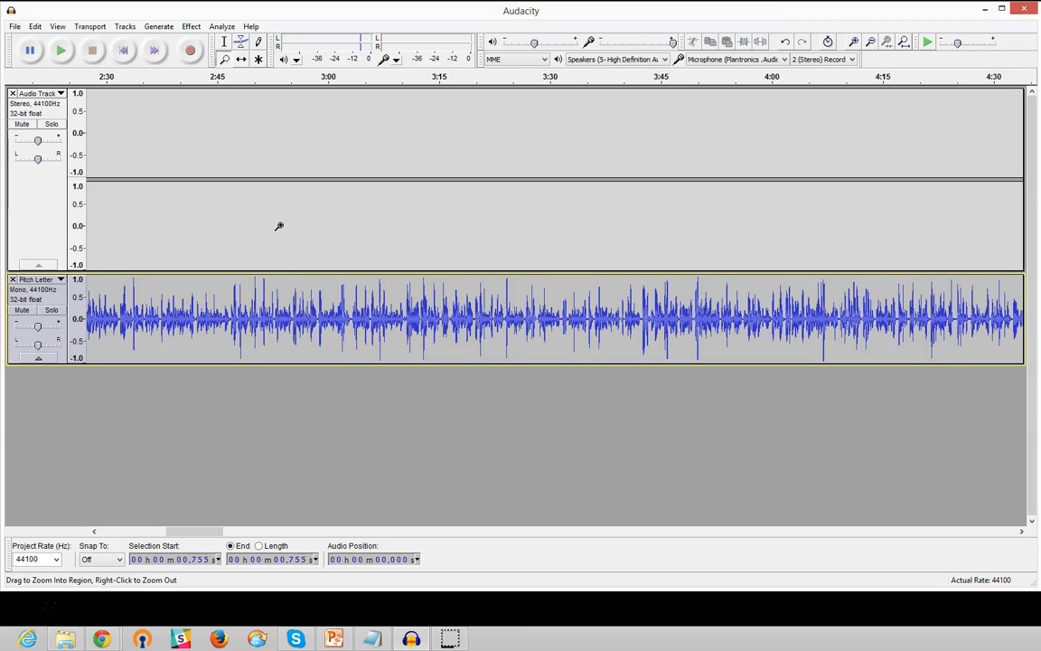
pyautogui.rightClick(281, 231)
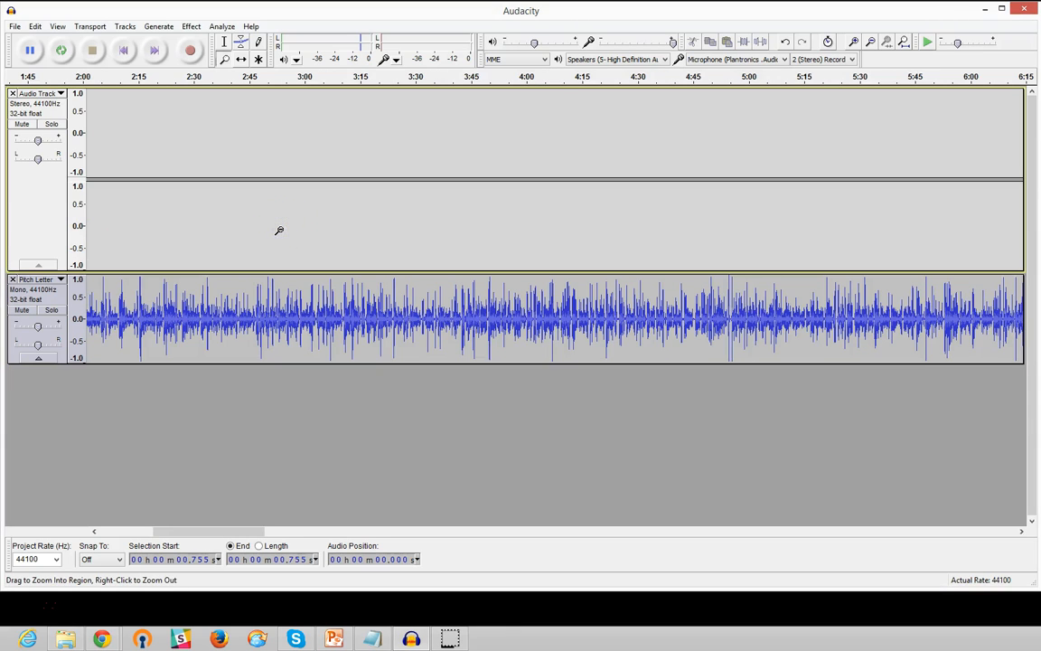
pyautogui.rightClick(281, 231)
pyautogui.rightClick(280, 230)
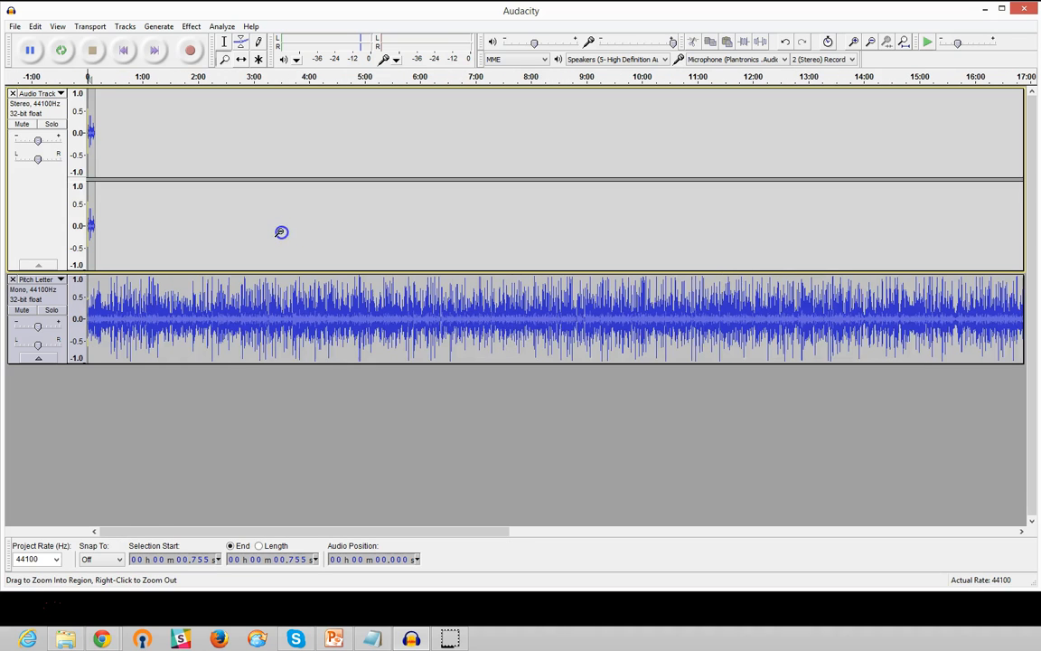
pyautogui.rightClick(279, 232)
pyautogui.rightClick(279, 233)
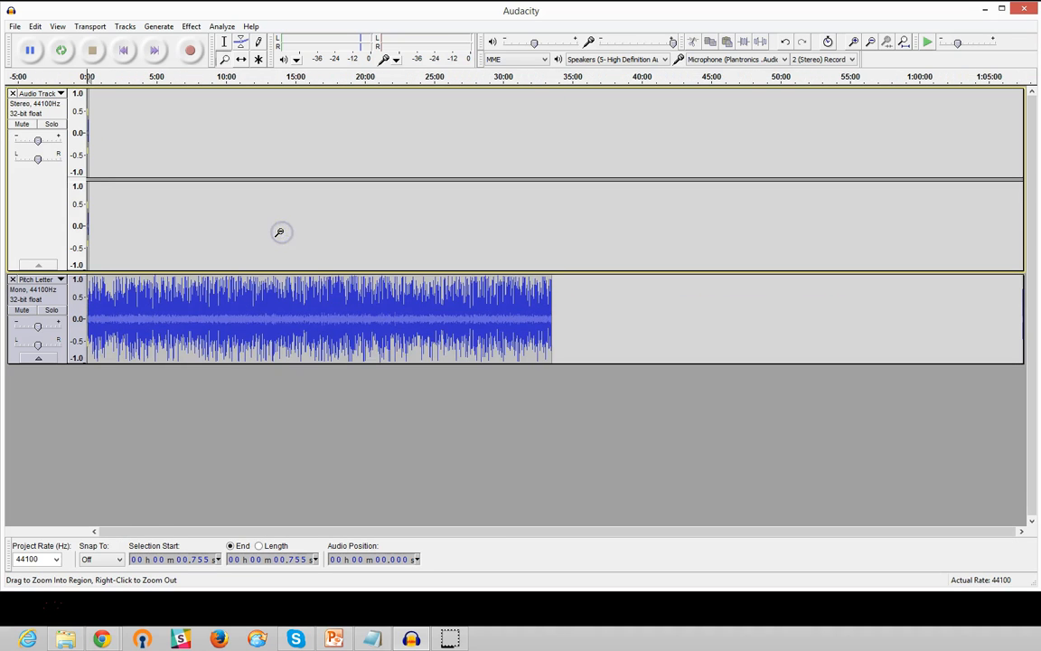
pyautogui.rightClick(279, 233)
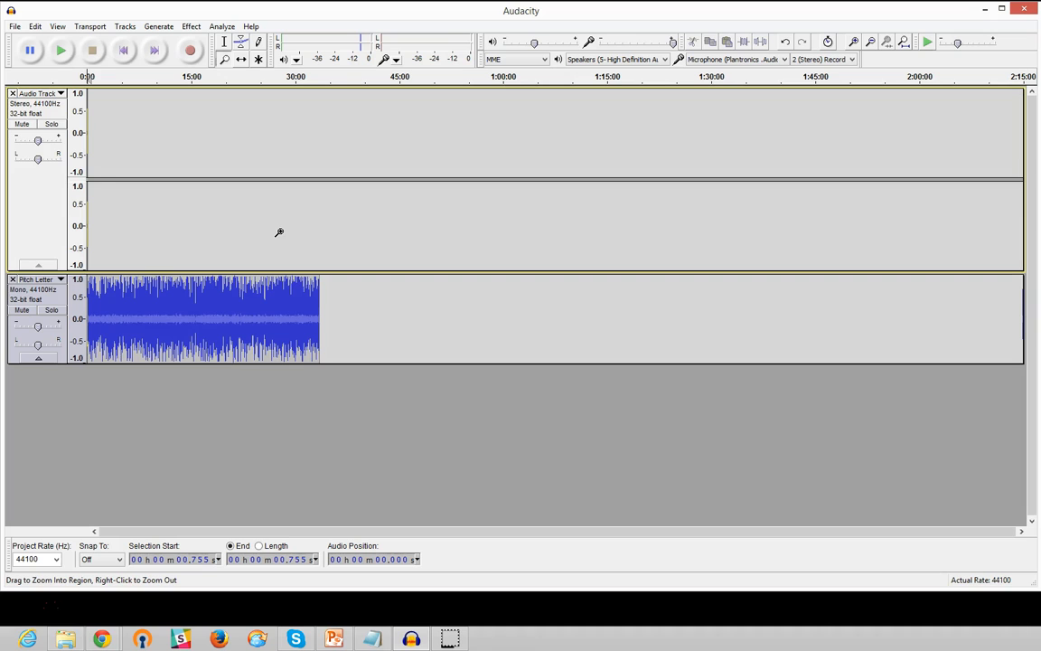
# Zoom in to a span of about two minutes and bring the beginning of both tracks into view.
pyautogui.click(281, 232)
pyautogui.click(281, 232)
pyautogui.click(281, 232)
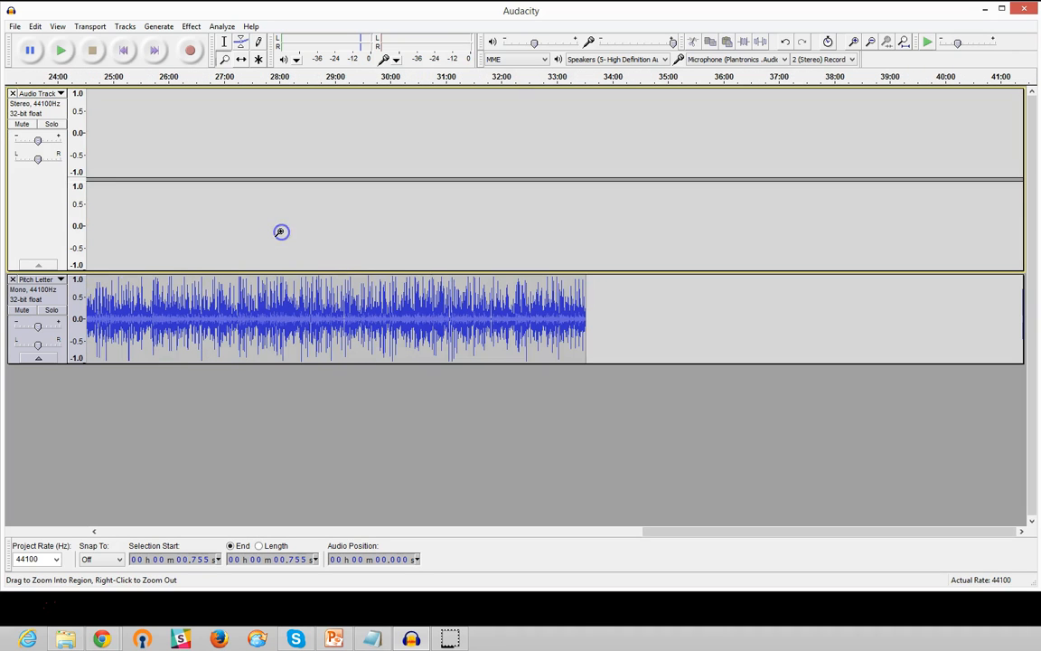
pyautogui.click(279, 233)
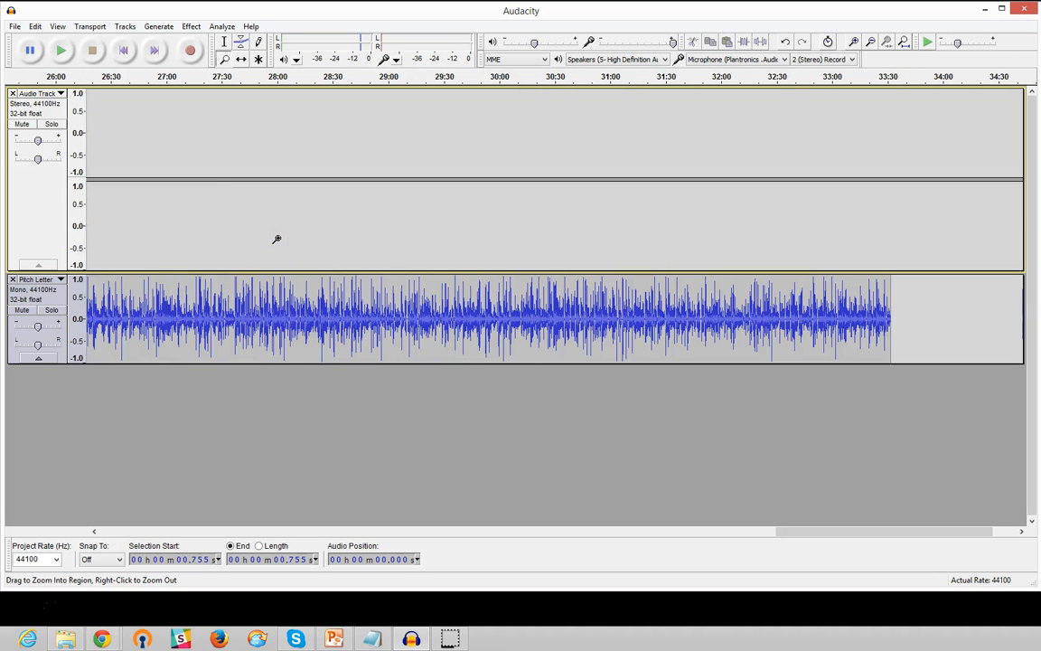
pyautogui.click(204, 314)
pyautogui.click(211, 316)
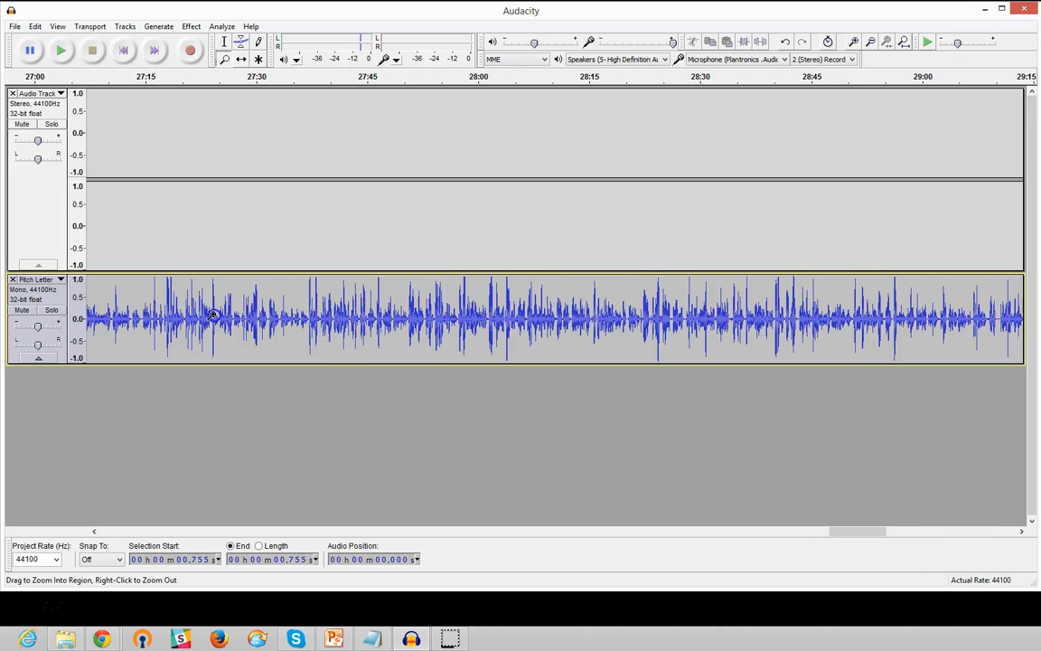
pyautogui.moveTo(847, 532); pyautogui.dragTo(77, 515)
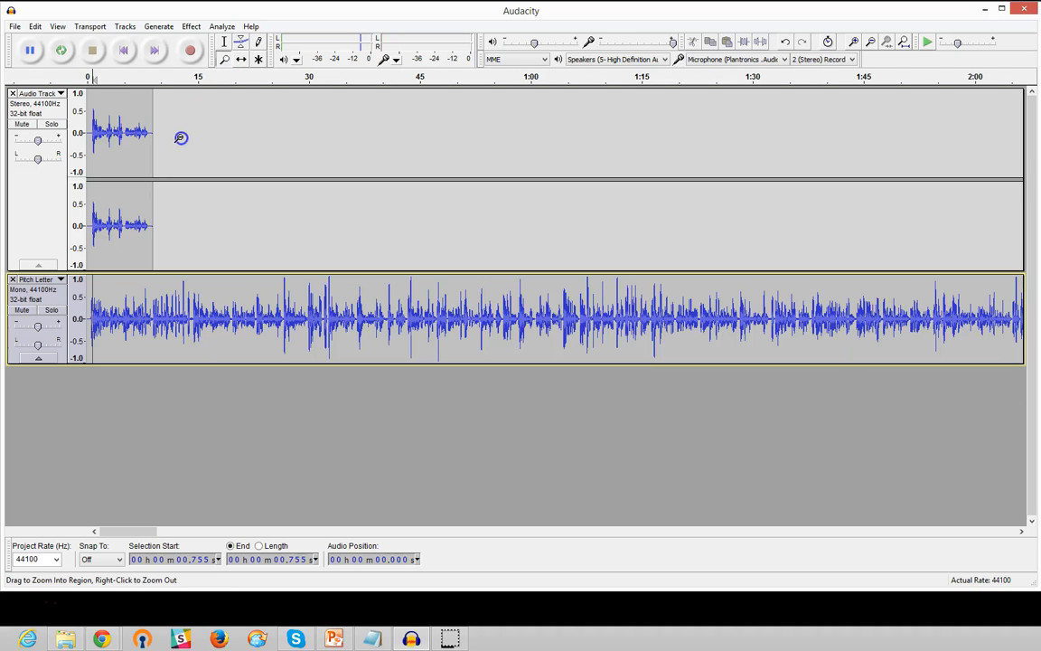
pyautogui.keyDown('shift'); pyautogui.click(181, 138); pyautogui.keyUp('shift')
pyautogui.click(180, 137)
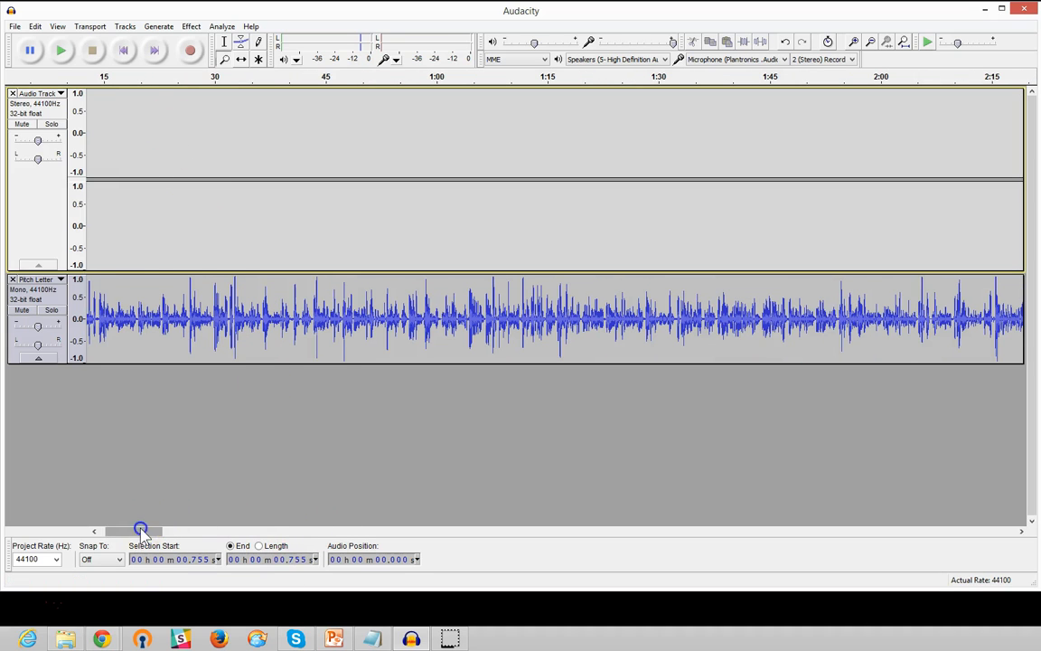
pyautogui.moveTo(140, 529); pyautogui.dragTo(109, 530)
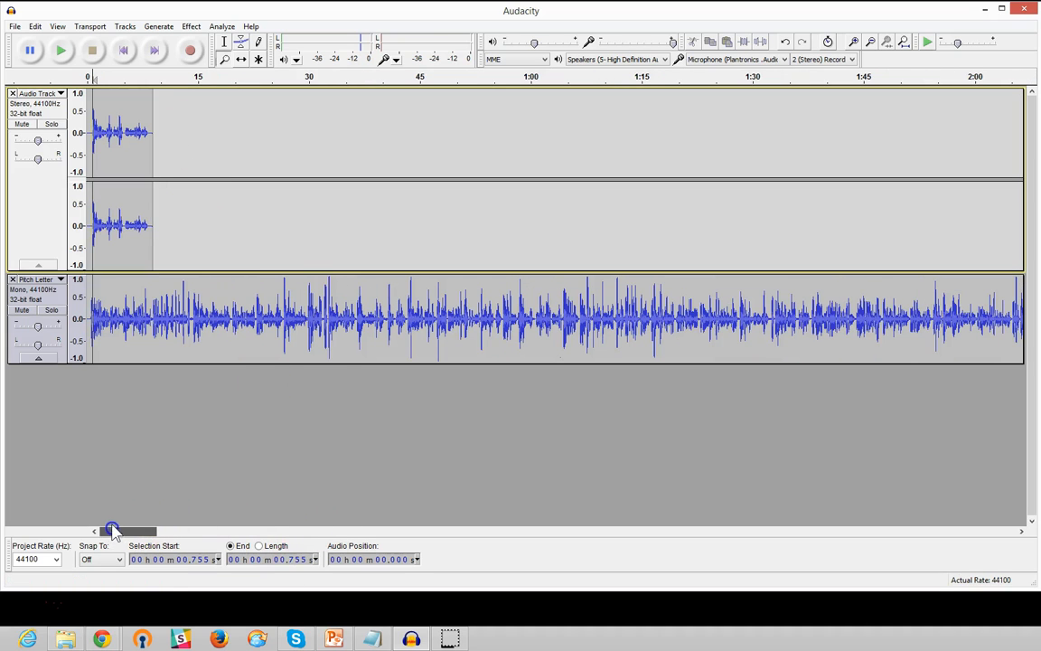
# Time-shift the voice clip to 0 s and the Pitch Letters clip to start directly where the voice clip ends, and return to the Selection tool.
pyautogui.click(241, 59)
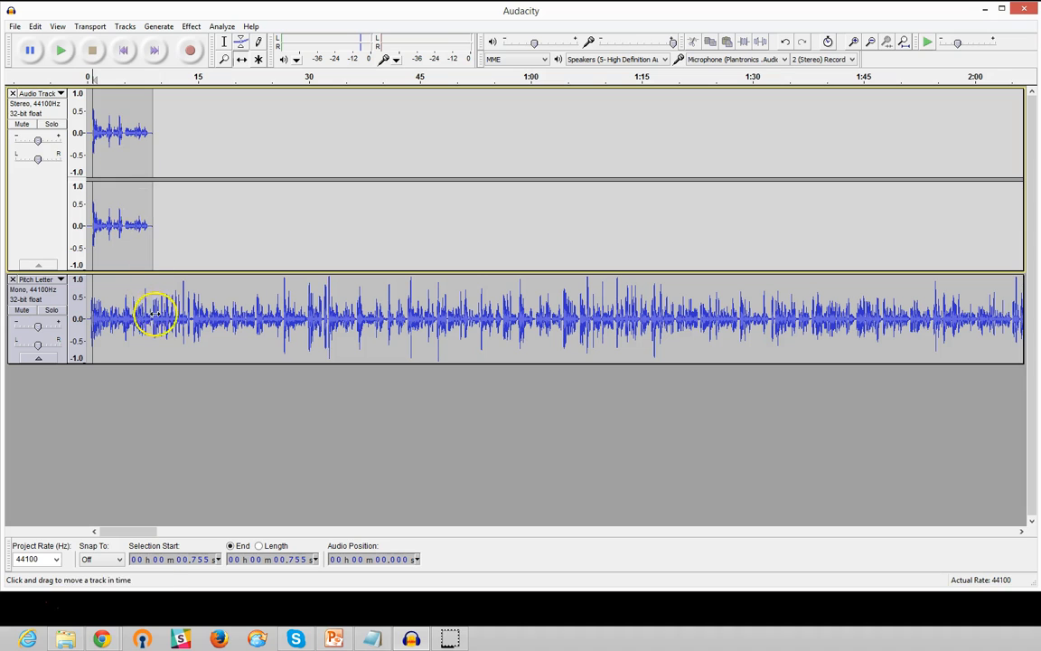
pyautogui.moveTo(117, 128); pyautogui.dragTo(353, 130)
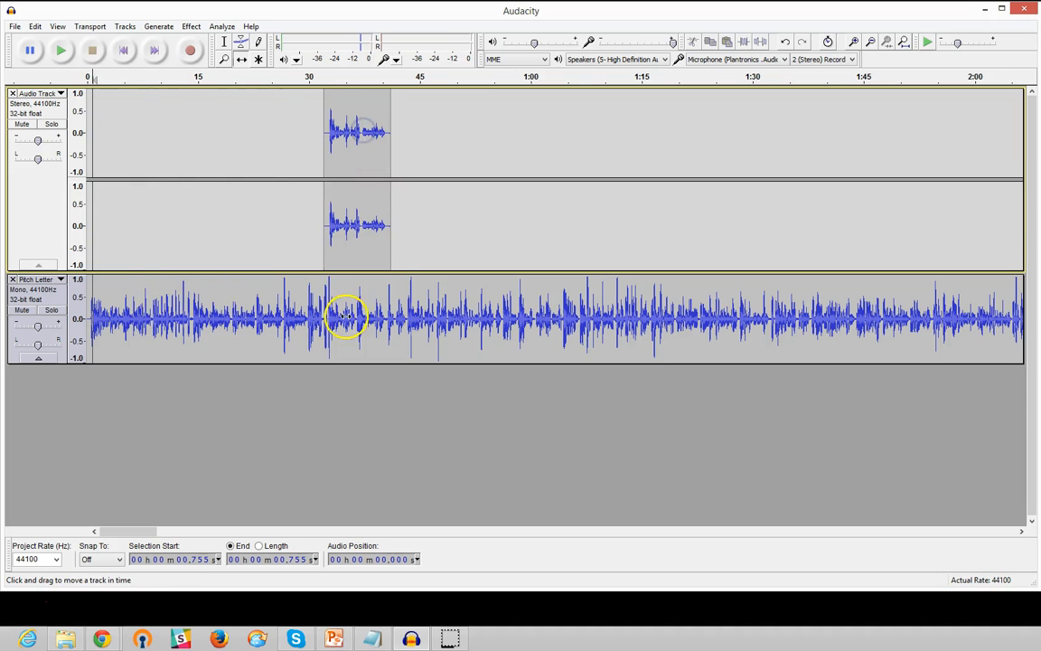
pyautogui.moveTo(347, 317); pyautogui.dragTo(562, 316)
pyautogui.moveTo(391, 235); pyautogui.dragTo(235, 220)
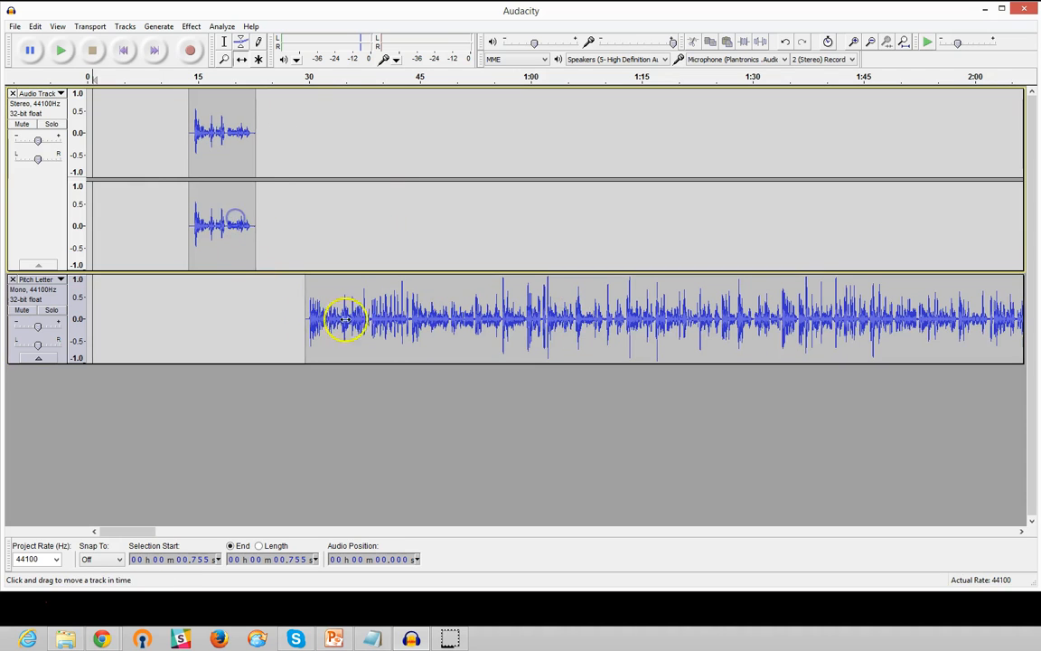
pyautogui.moveTo(345, 318); pyautogui.dragTo(204, 317)
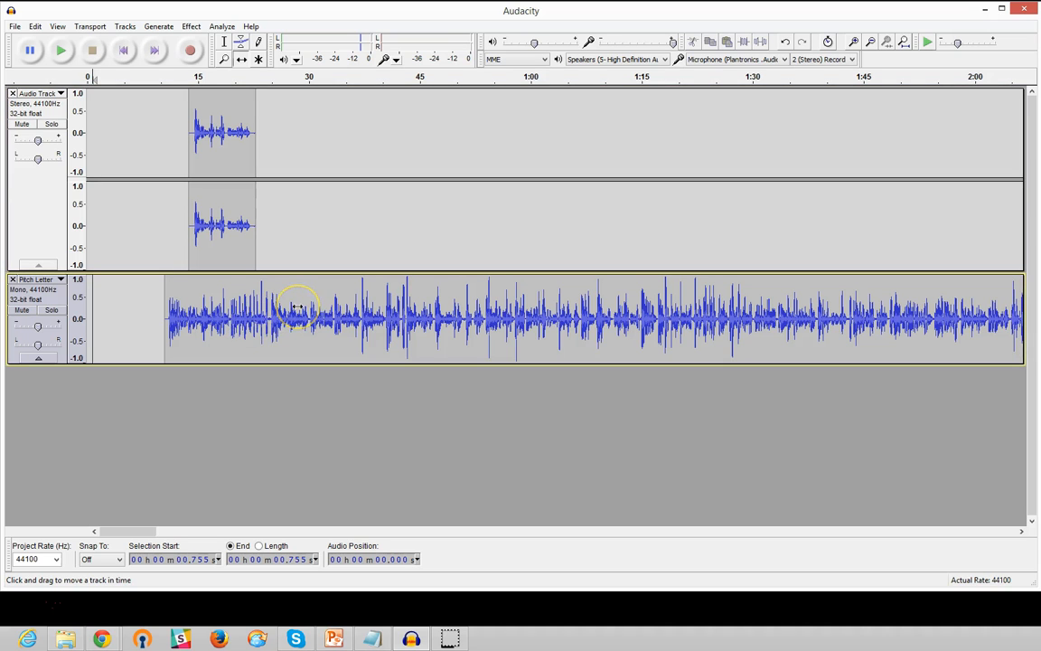
pyautogui.moveTo(297, 308); pyautogui.dragTo(343, 301)
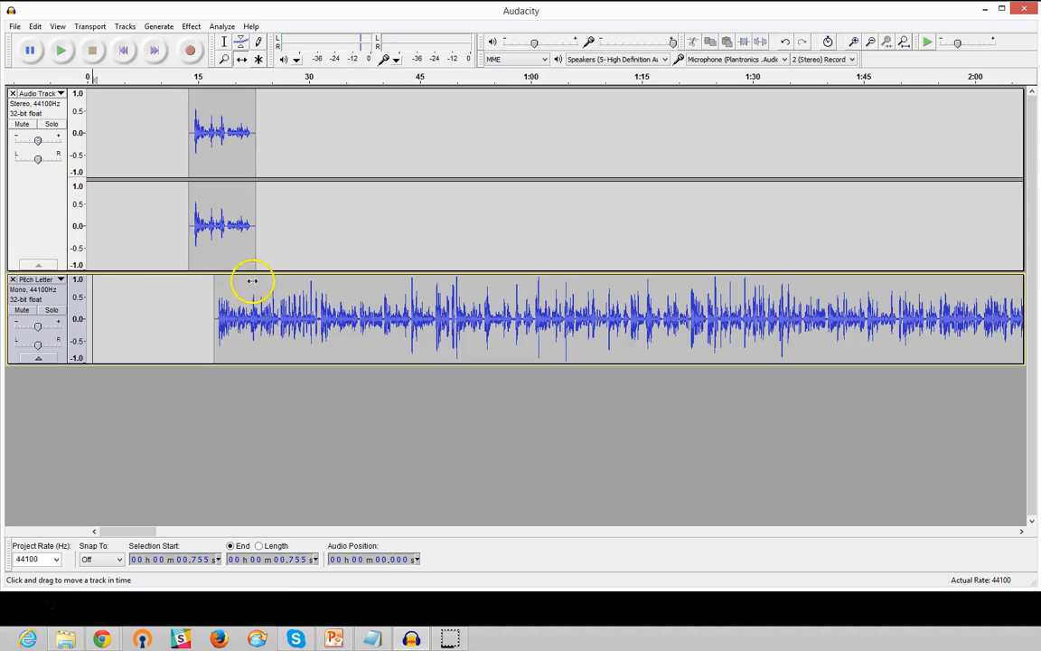
pyautogui.moveTo(221, 228); pyautogui.dragTo(102, 216)
pyautogui.moveTo(244, 302); pyautogui.dragTo(214, 302)
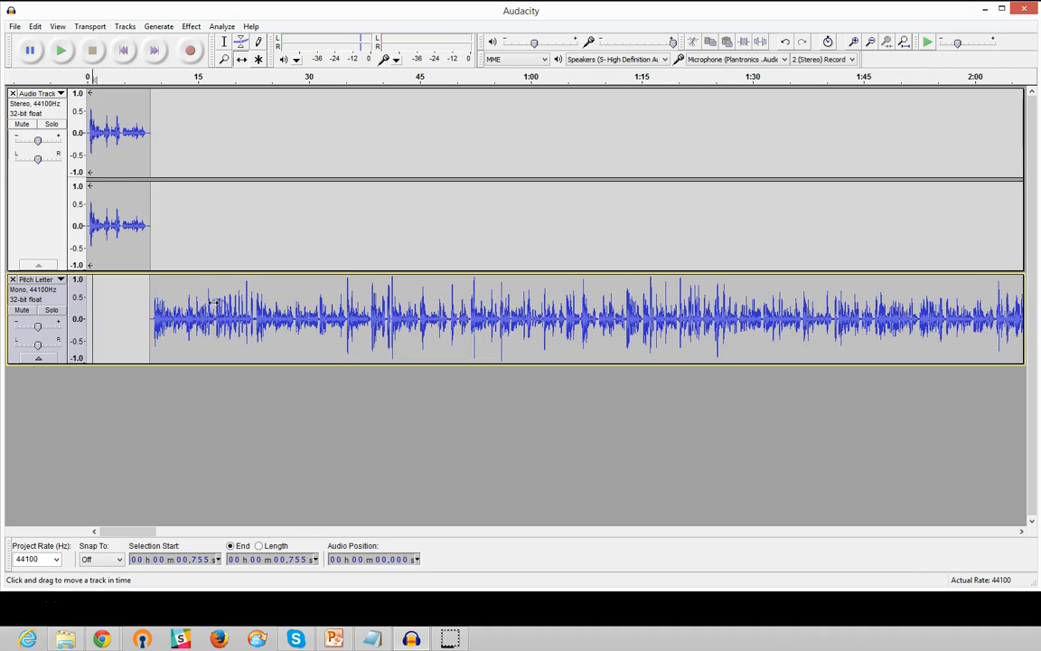
pyautogui.click(224, 43)
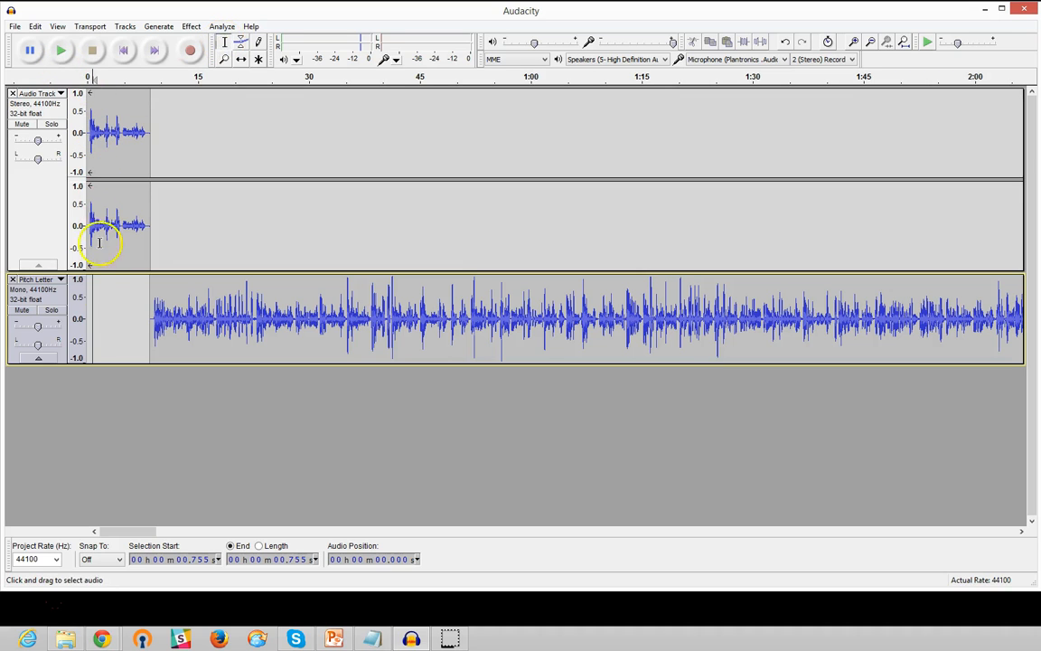
# Play both tracks from about 0.67 s to check the transition from the voice clip into the Pitch Letters clip.
pyautogui.moveTo(95, 298); pyautogui.dragTo(87, 299)
pyautogui.click(92, 303)
pyautogui.click(65, 52)
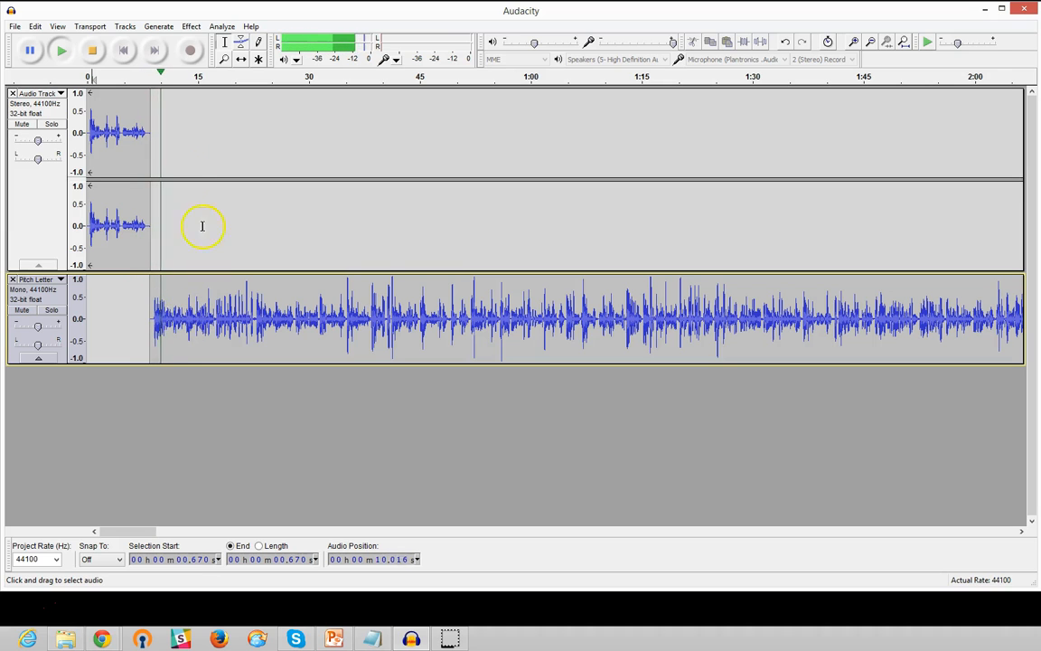
pyautogui.click(92, 51)
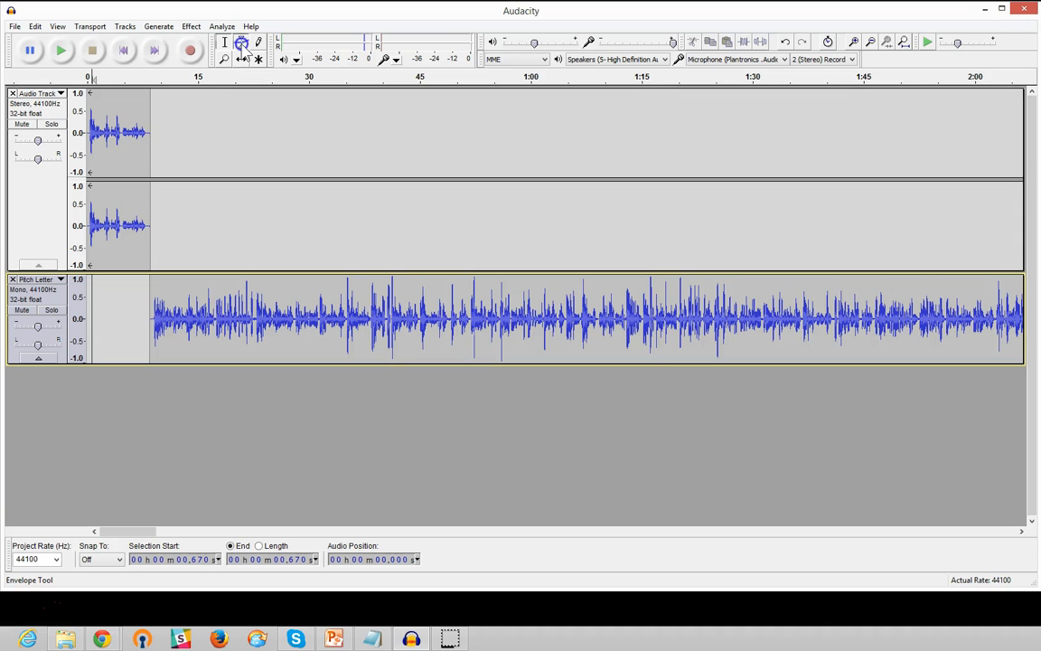
# Shape a fade-in on the Pitch Letters clip with the Envelope tool, rising from its start to full level at about 16 s.
pyautogui.click(242, 42)
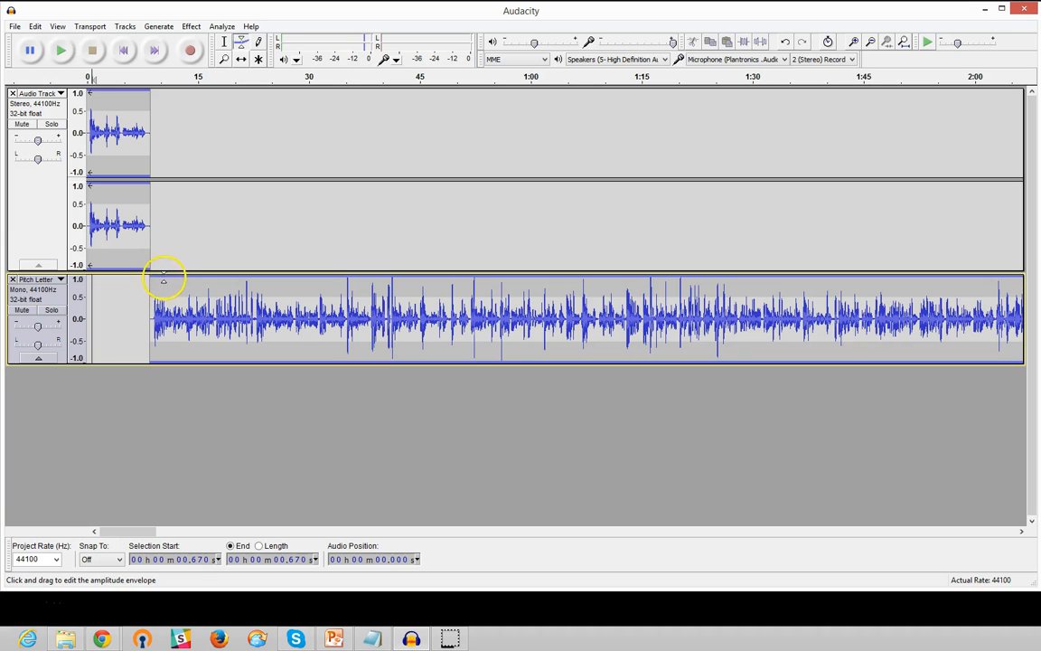
pyautogui.click(207, 278)
pyautogui.click(208, 286)
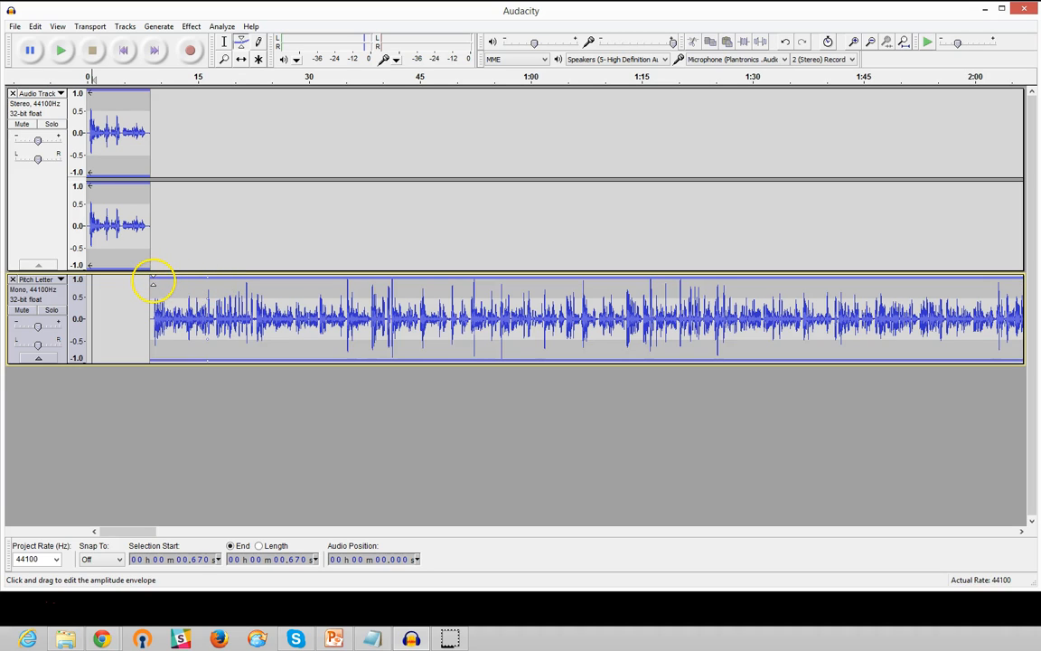
pyautogui.moveTo(153, 284); pyautogui.dragTo(147, 314)
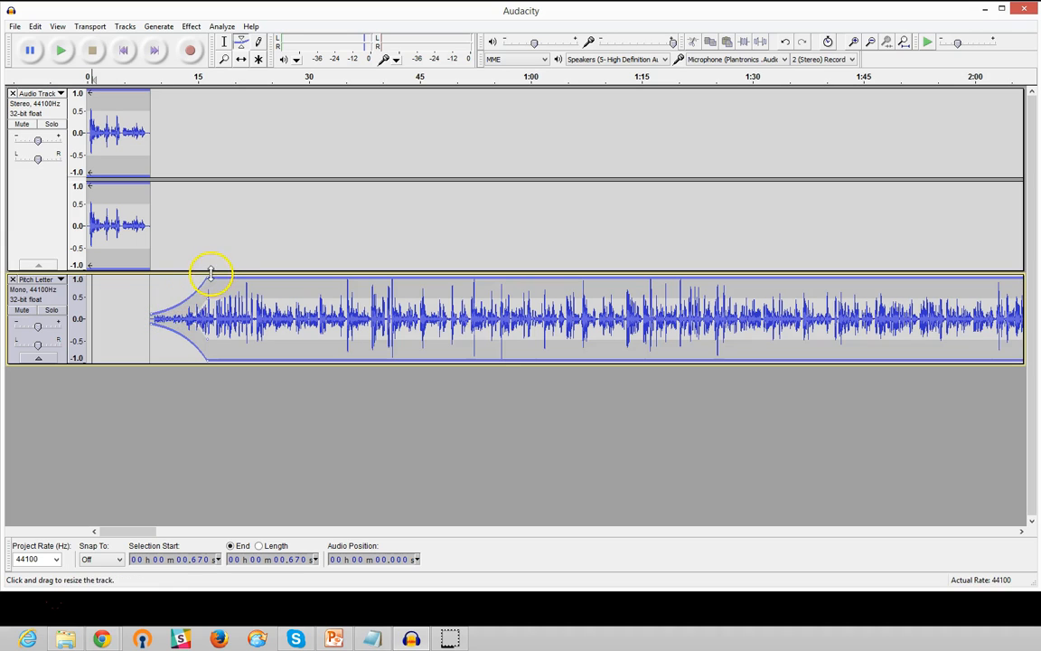
# Play the beginning briefly, return to the Selection tool and listen to the fade-in from about 9.3 s.
pyautogui.click(60, 52)
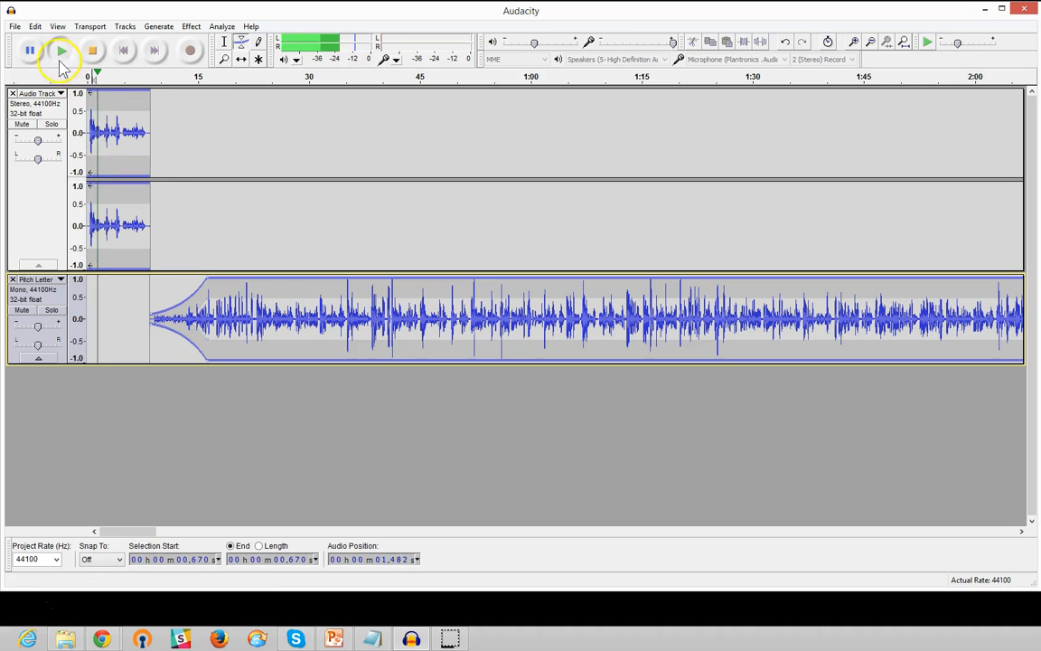
pyautogui.click(91, 52)
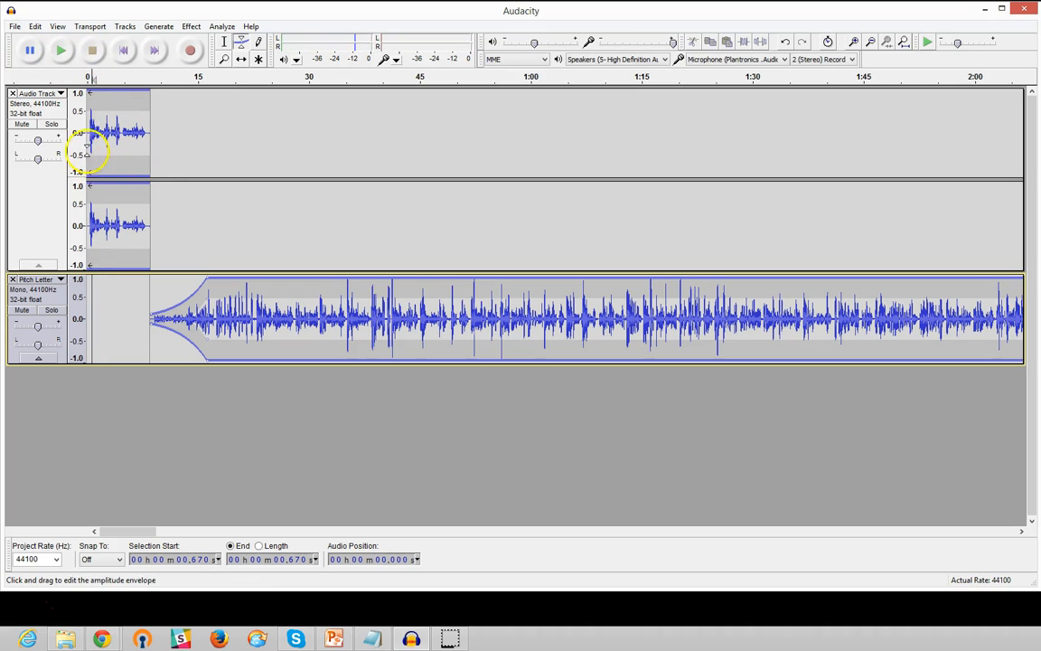
pyautogui.click(225, 42)
pyautogui.click(170, 138)
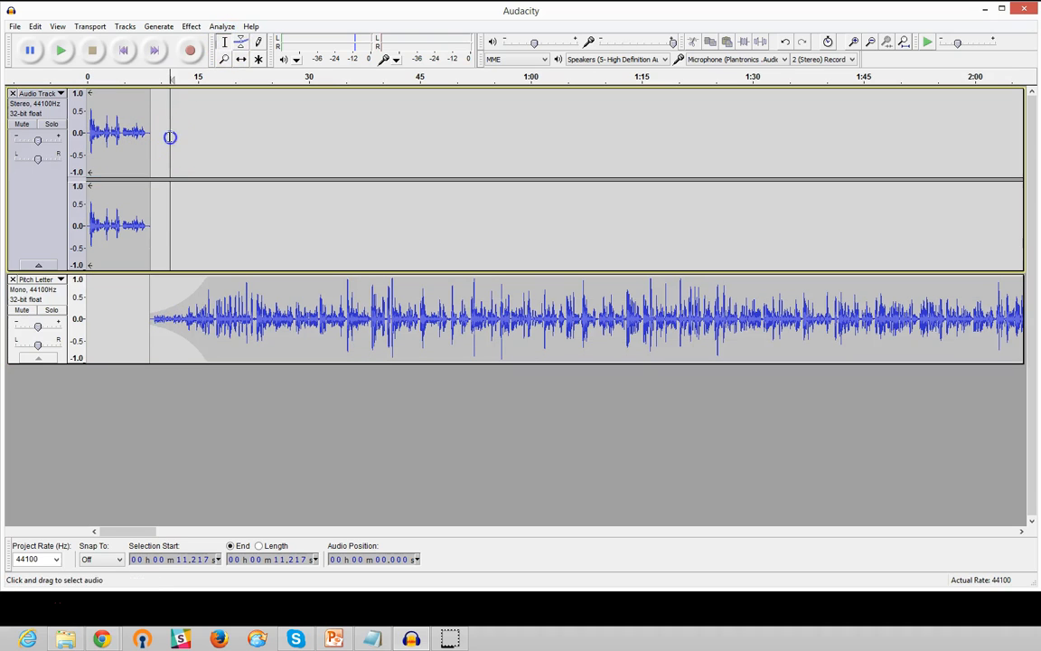
pyautogui.click(159, 132)
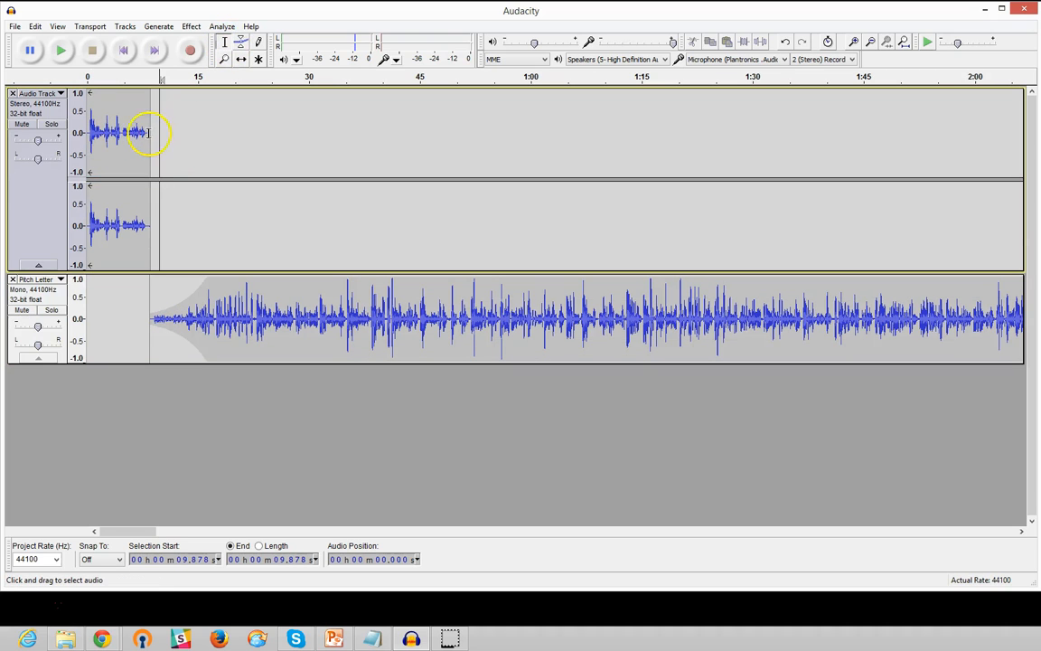
pyautogui.click(156, 134)
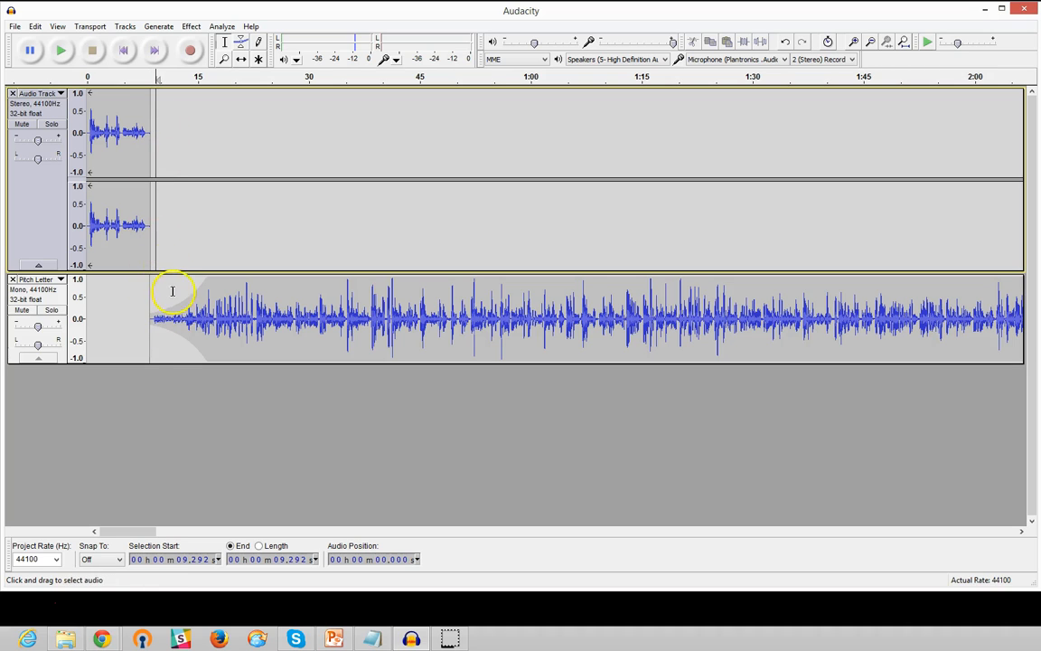
pyautogui.click(61, 51)
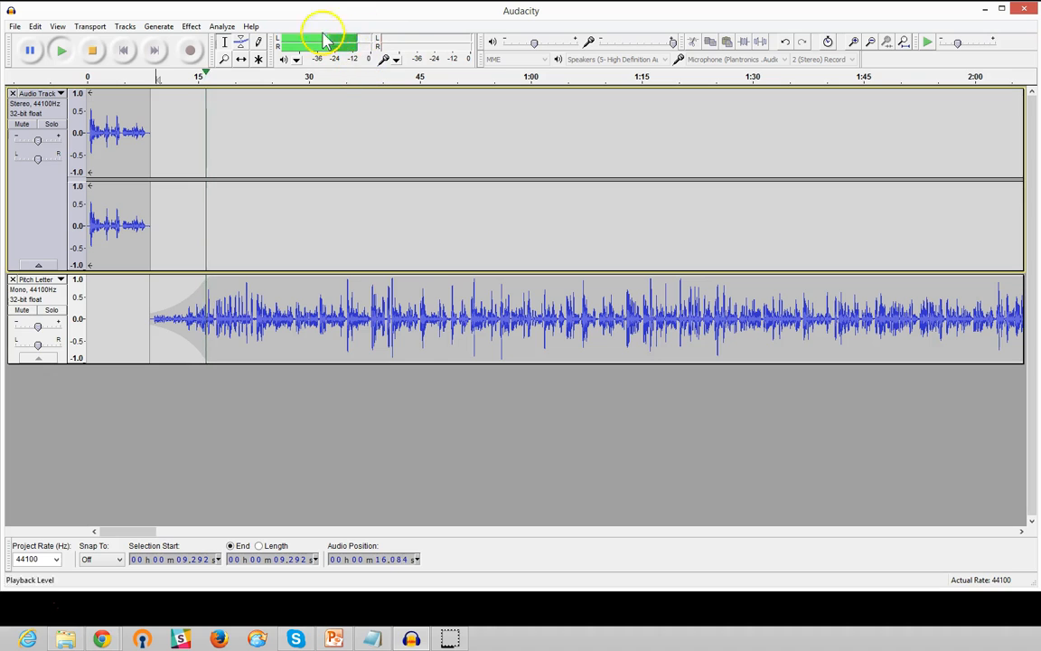
pyautogui.click(92, 50)
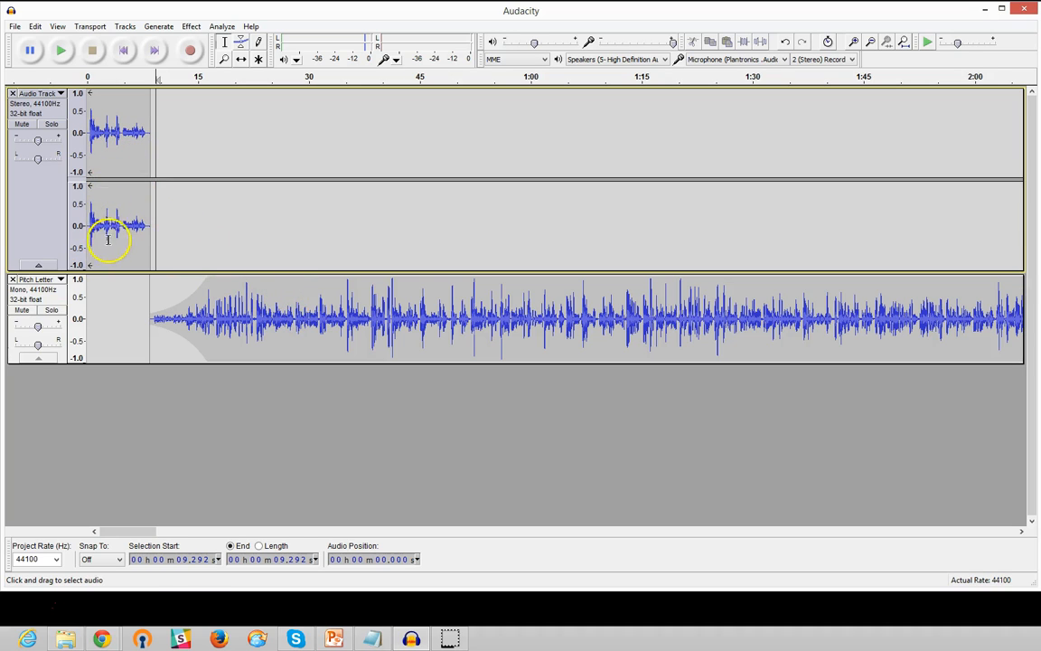
# Remove the Pitch Letters track and zoom in on the voice recording to a span of about 16 seconds.
pyautogui.click(12, 280)
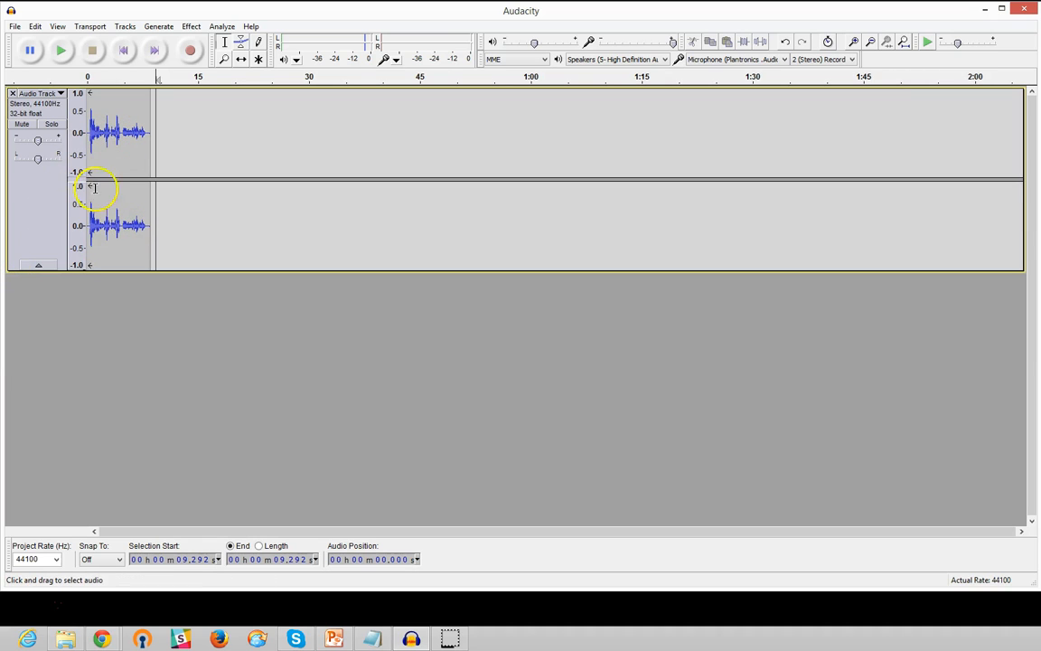
pyautogui.click(223, 63)
pyautogui.click(192, 122)
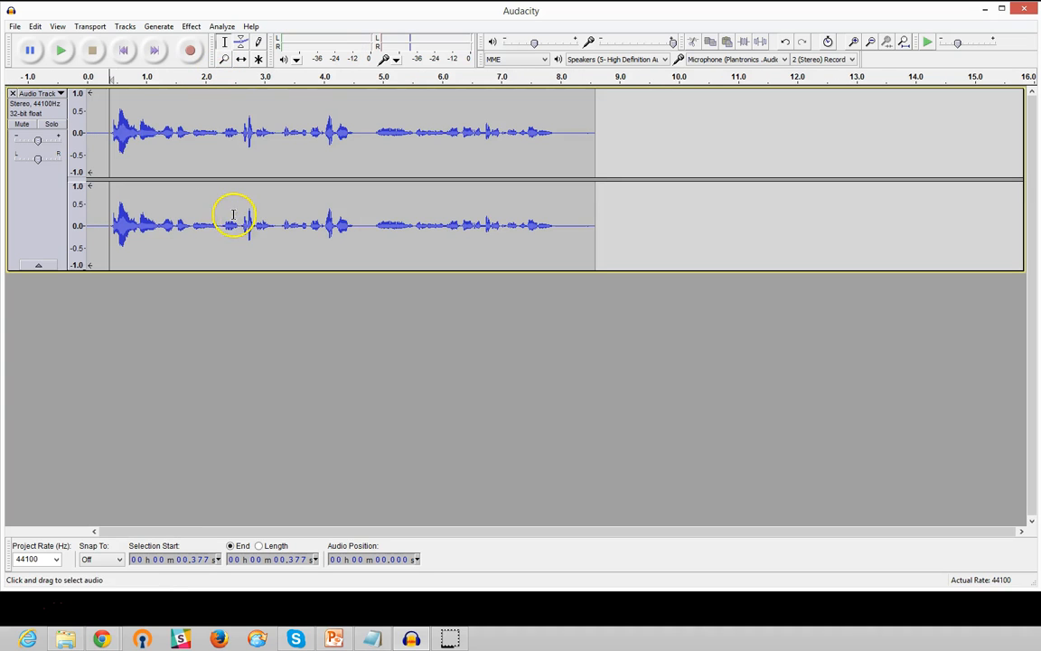
# Delete the voice recording's section from about 0.42 s to 3.29 s and undo the deletion.
pyautogui.click(155, 143)
pyautogui.click(253, 149)
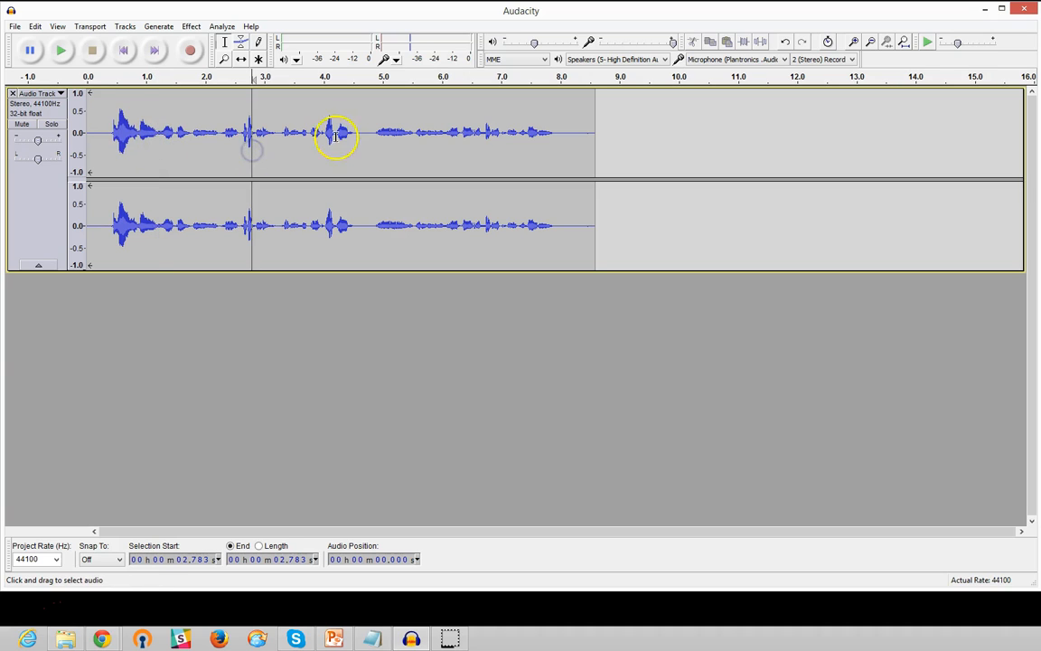
pyautogui.click(112, 133)
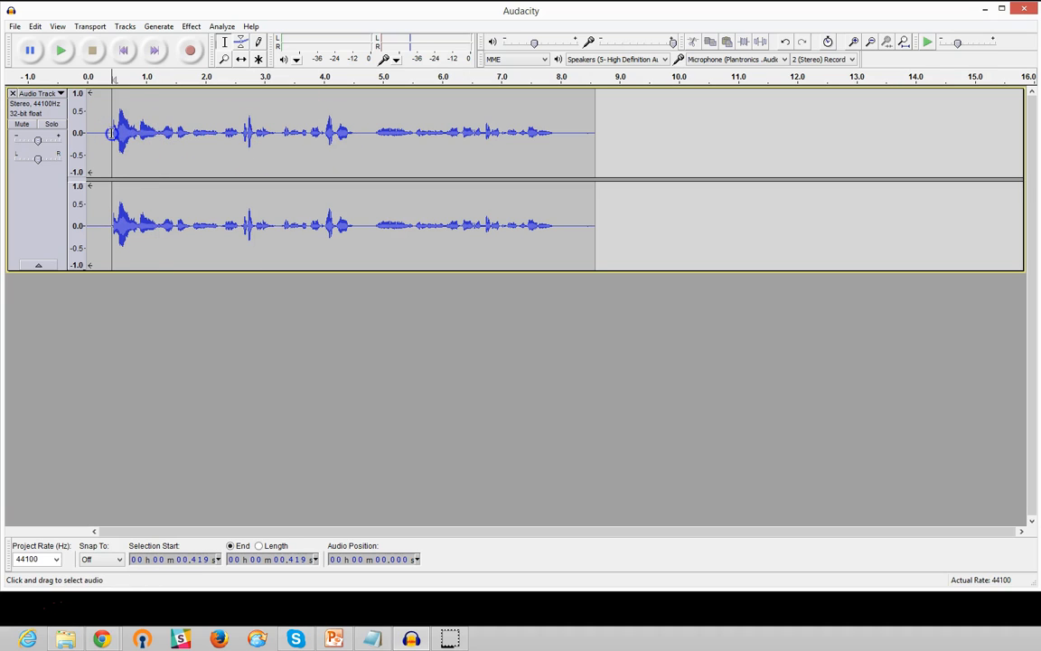
pyautogui.moveTo(113, 133); pyautogui.dragTo(281, 154)
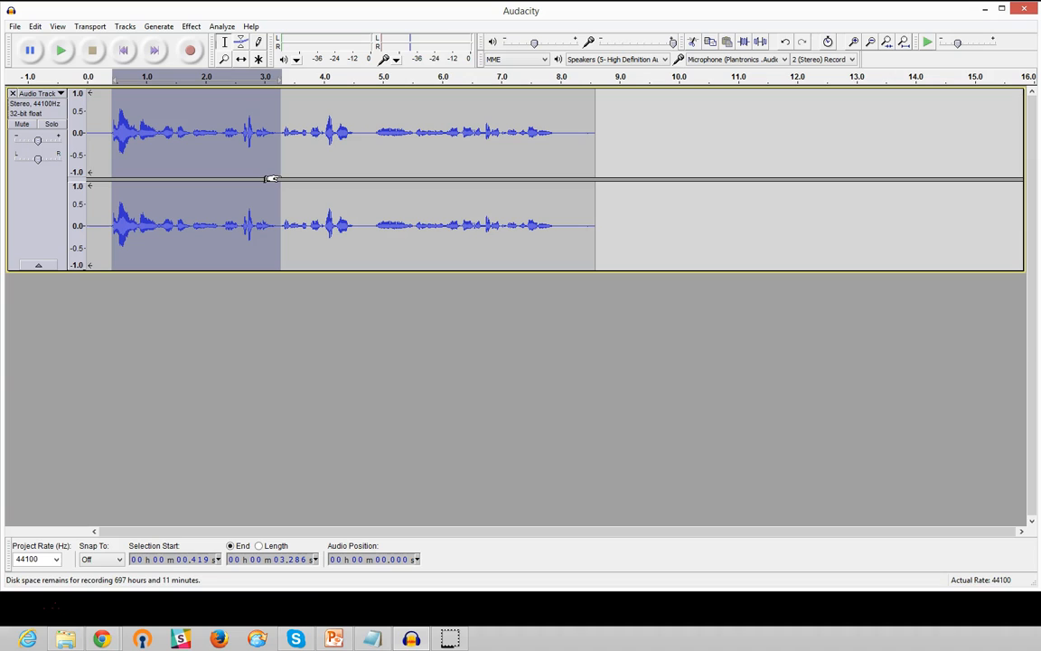
pyautogui.press('Delete')
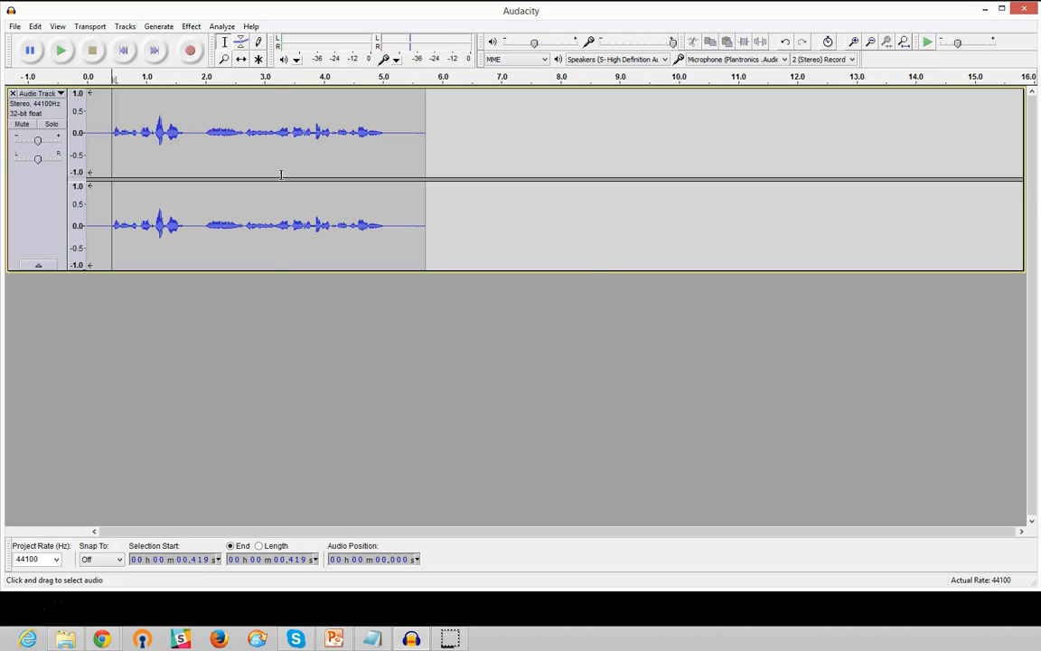
pyautogui.hotkey('ctrl', 'z')
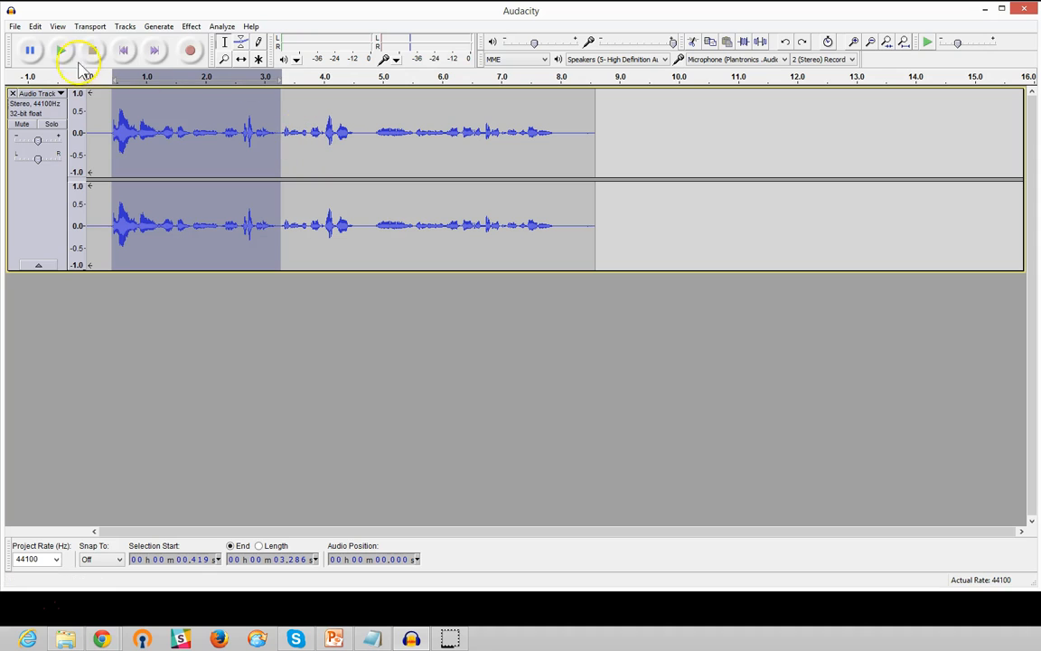
pyautogui.click(36, 27)
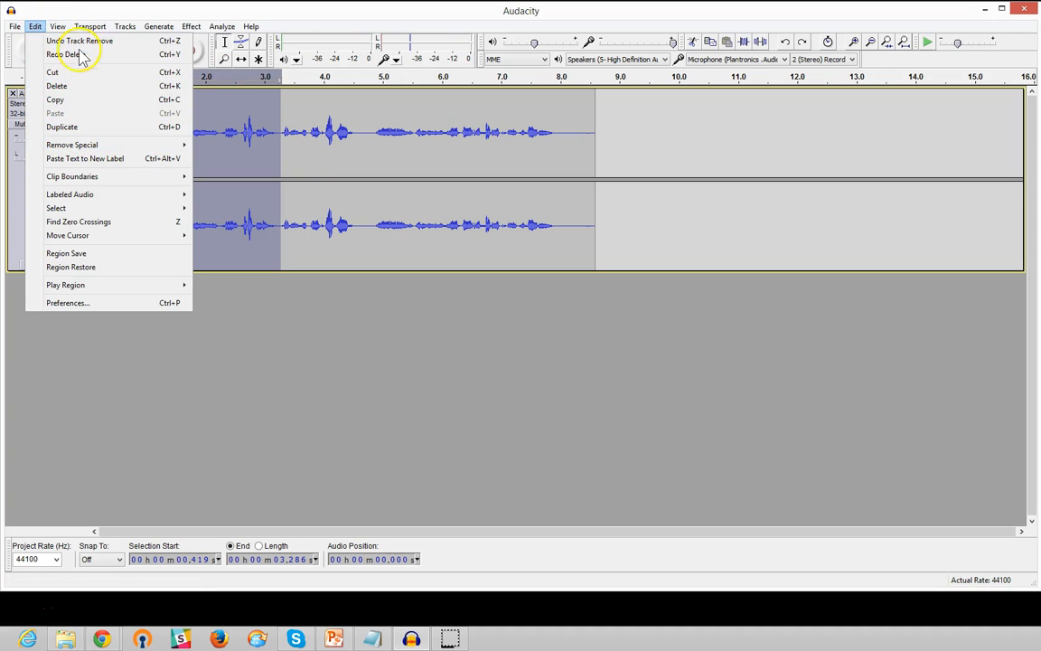
pyautogui.click(289, 133)
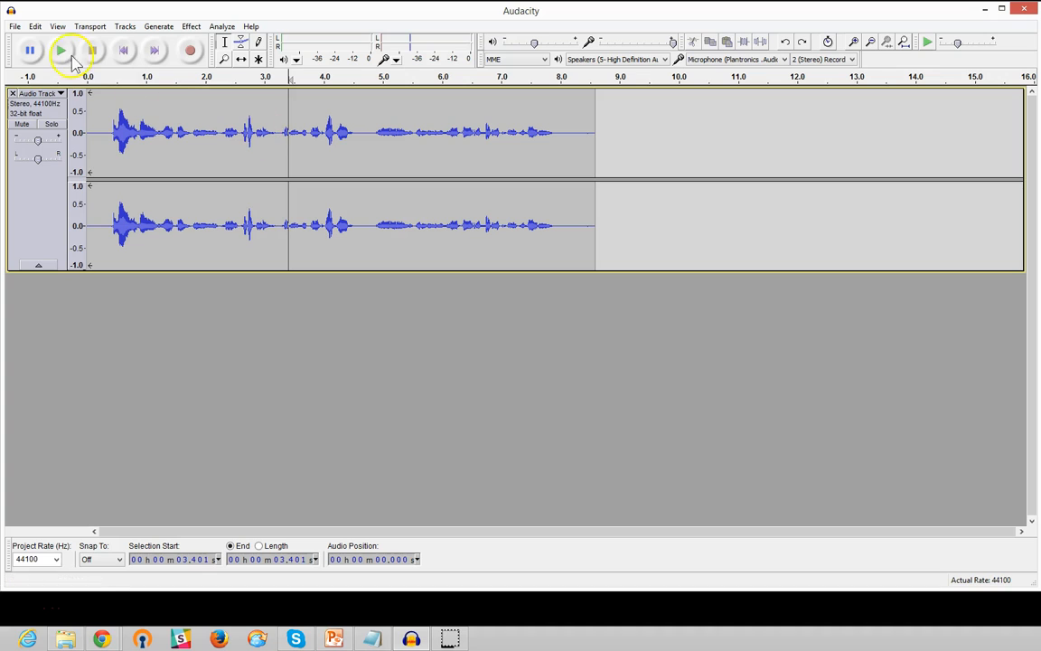
pyautogui.click(36, 30)
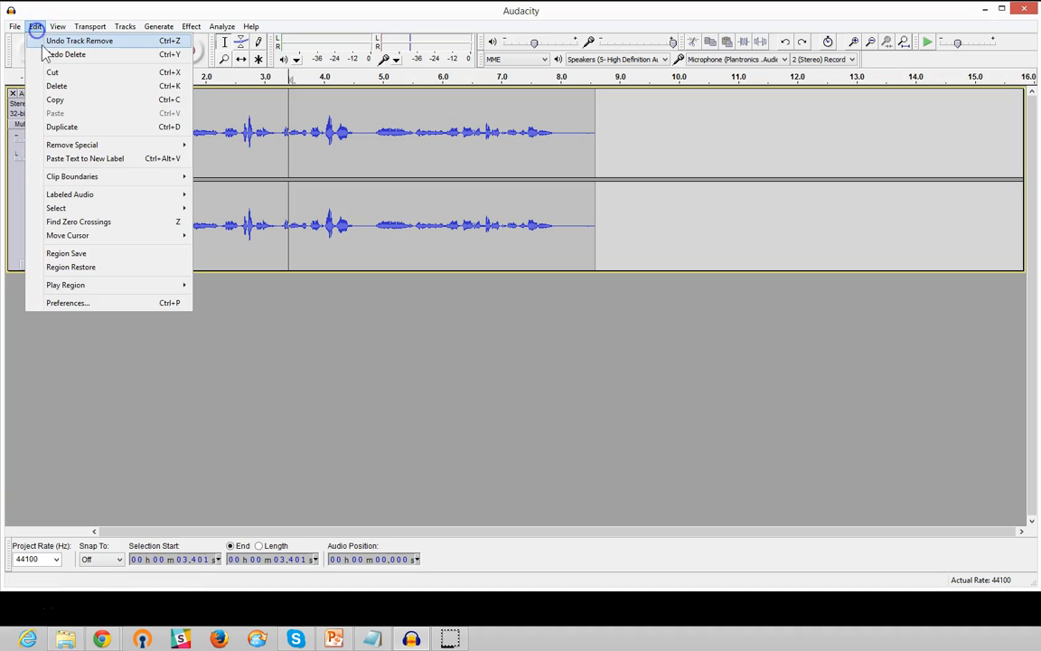
pyautogui.click(268, 148)
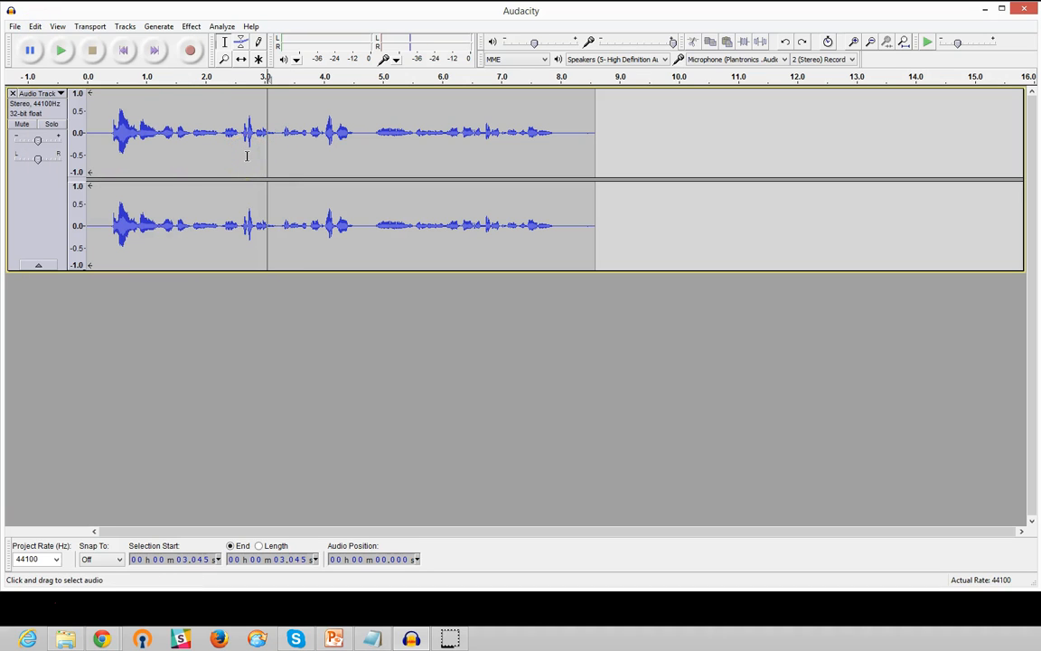
# Cut the voice section from about 0.34 s to 3.31 s and paste it at about 6.97 s on the same track.
pyautogui.moveTo(107, 142); pyautogui.dragTo(282, 173)
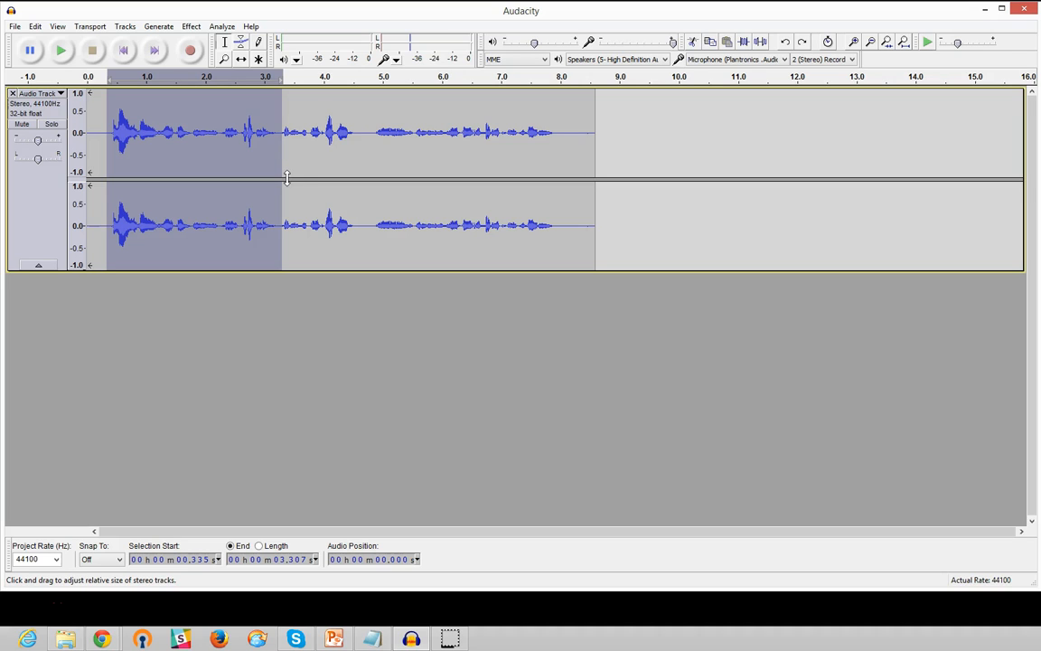
pyautogui.press('Delete')
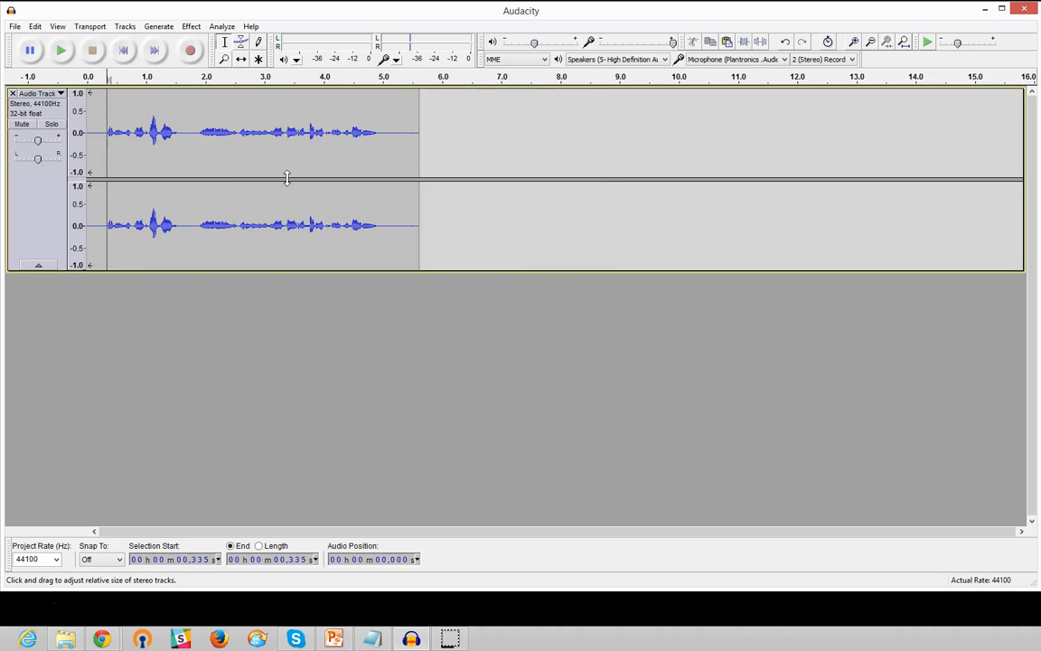
pyautogui.click(500, 160)
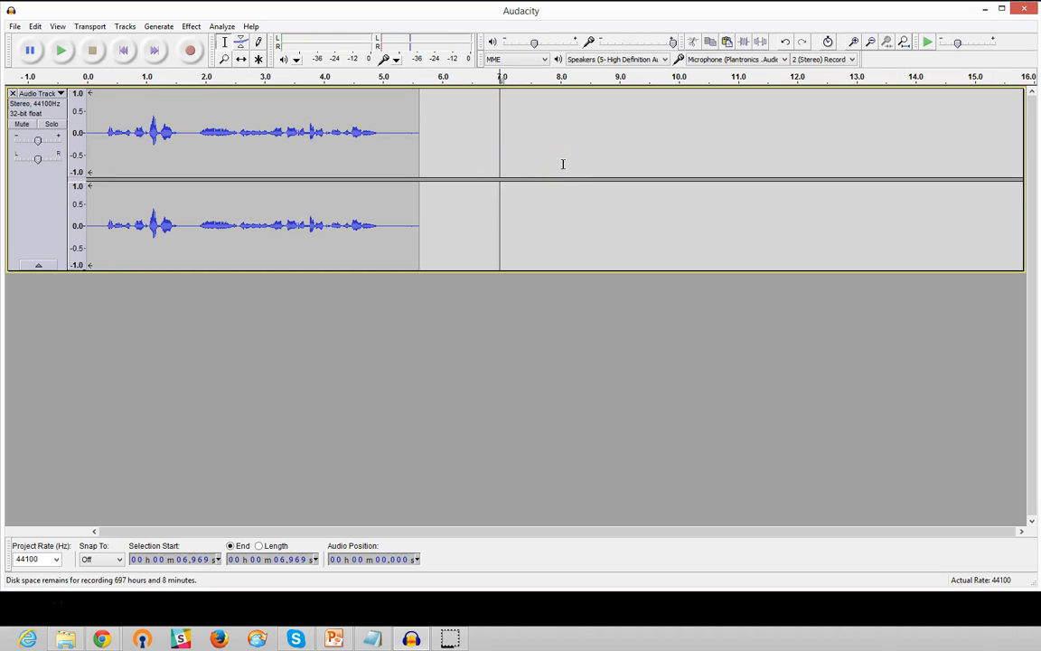
pyautogui.hotkey('ctrl', 'v')
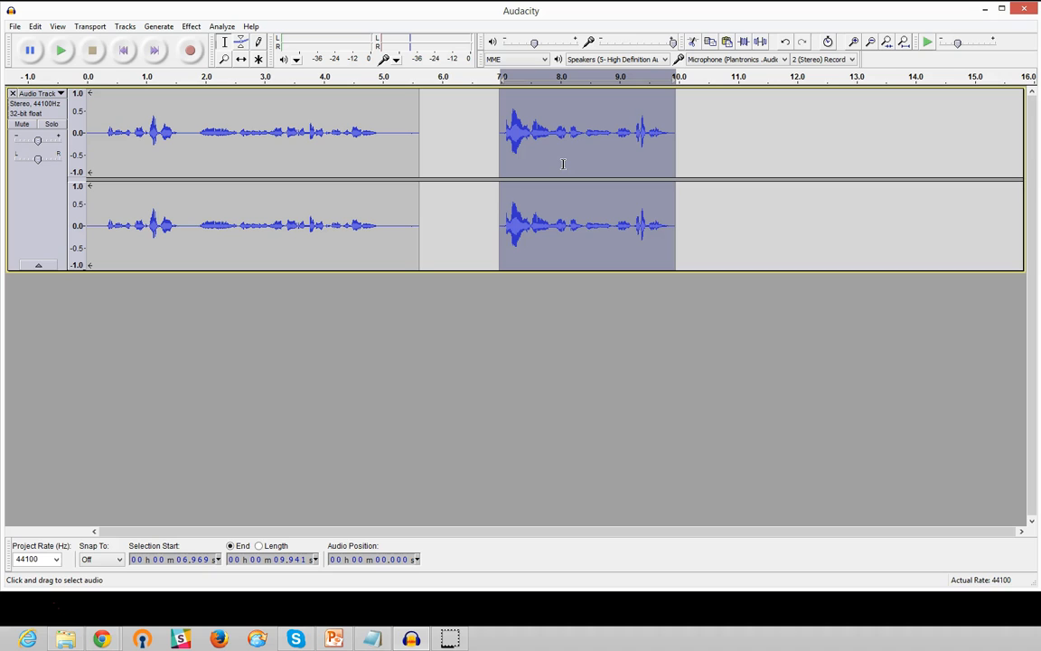
pyautogui.click(451, 160)
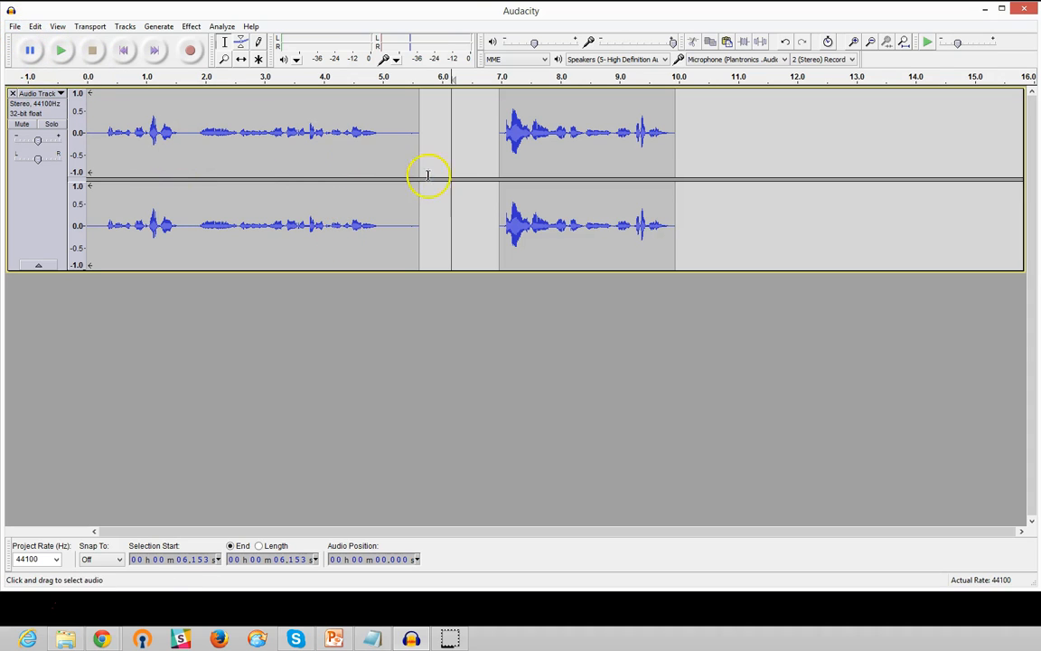
# Export the audio to the Desktop as an MP3 file named "sample production".
pyautogui.click(15, 27)
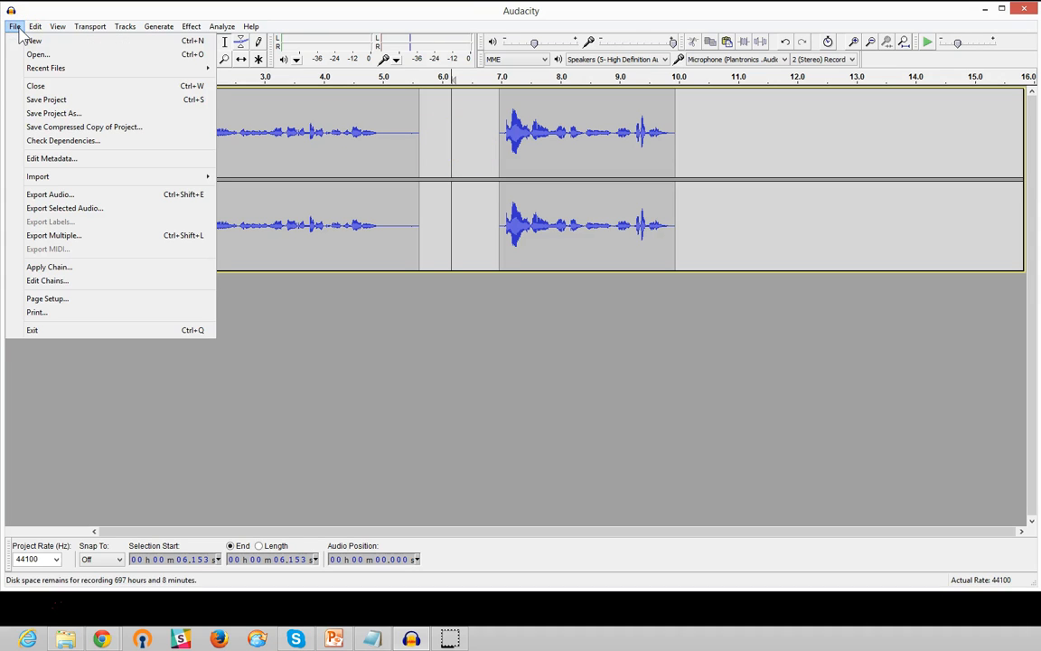
pyautogui.click(42, 107)
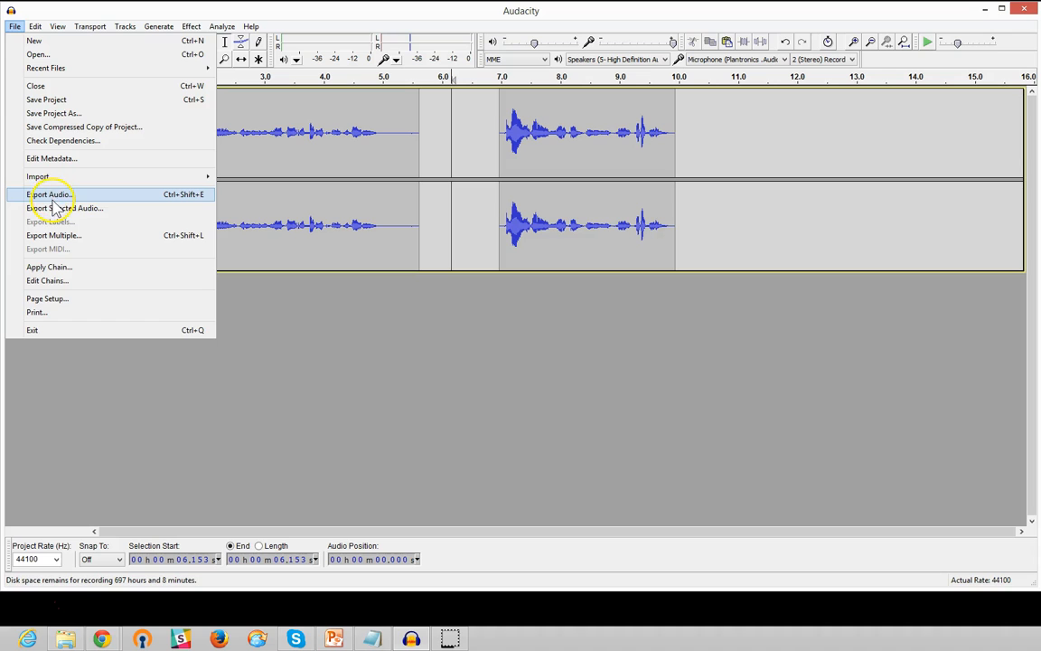
pyautogui.click(33, 197)
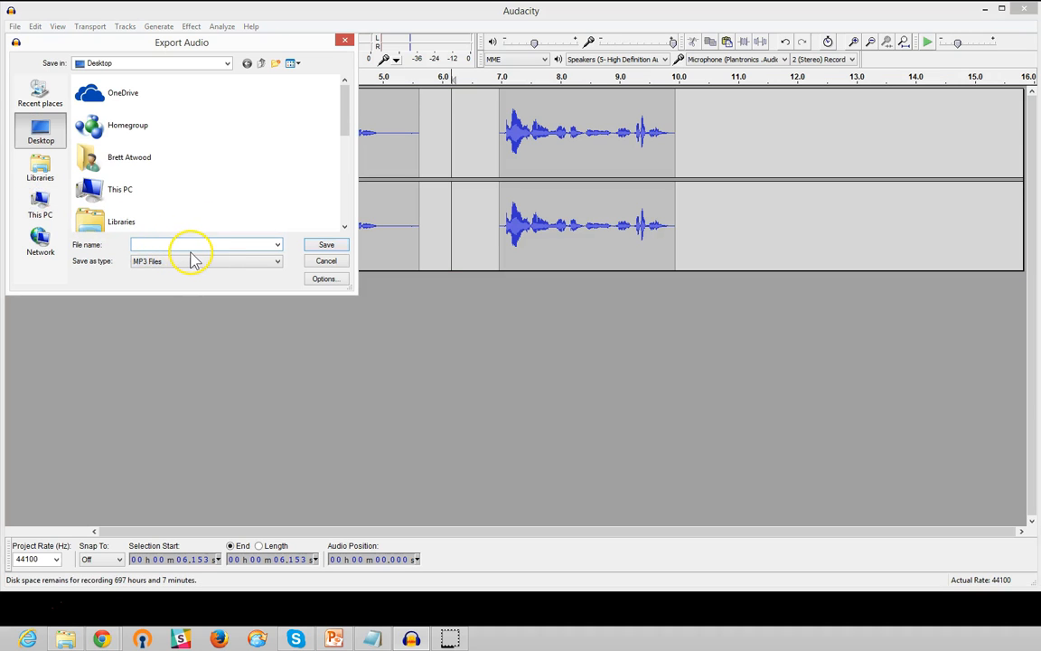
pyautogui.write('sample p')
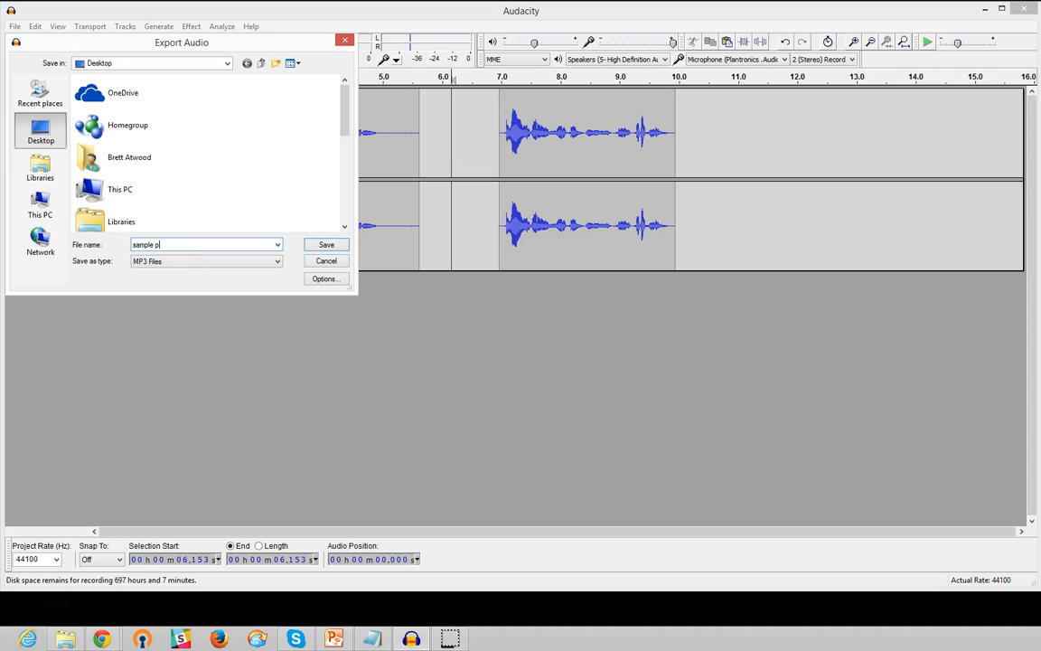
pyautogui.write('roduction')
pyautogui.click(216, 261)
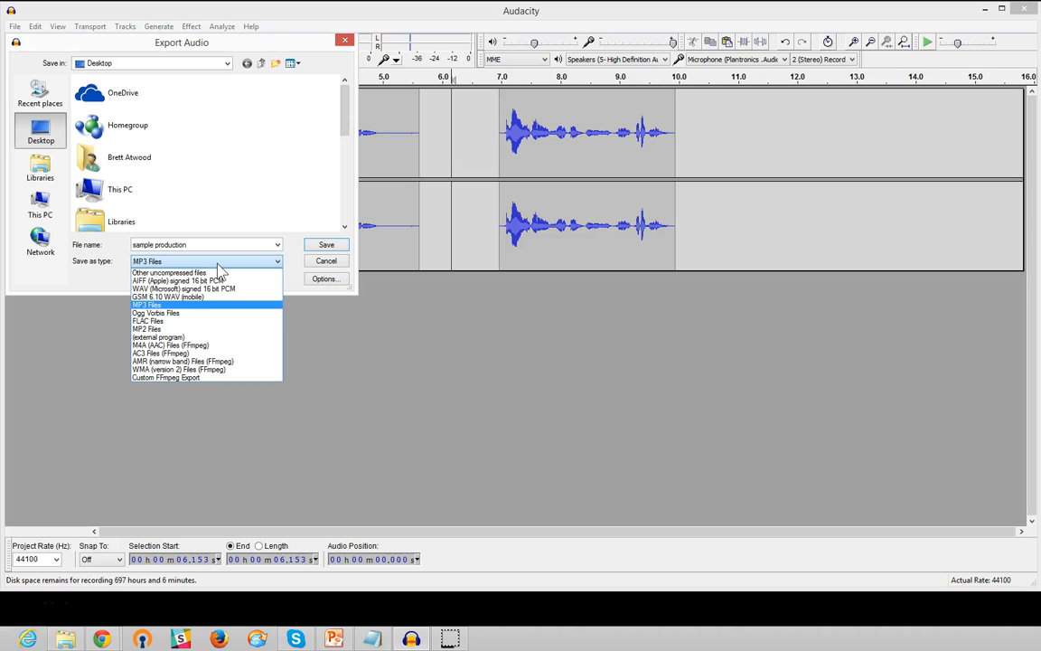
pyautogui.click(147, 368)
pyautogui.click(186, 304)
pyautogui.click(326, 260)
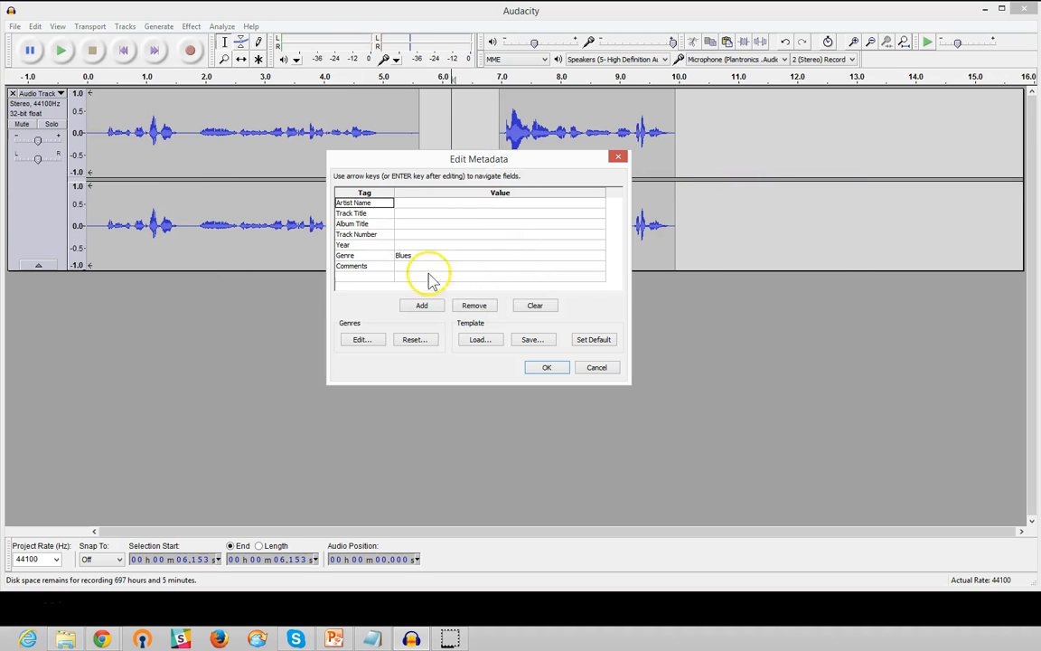
# Leave the artist name blank in the export metadata and accept the tags.
pyautogui.click(413, 204)
pyautogui.click(403, 204)
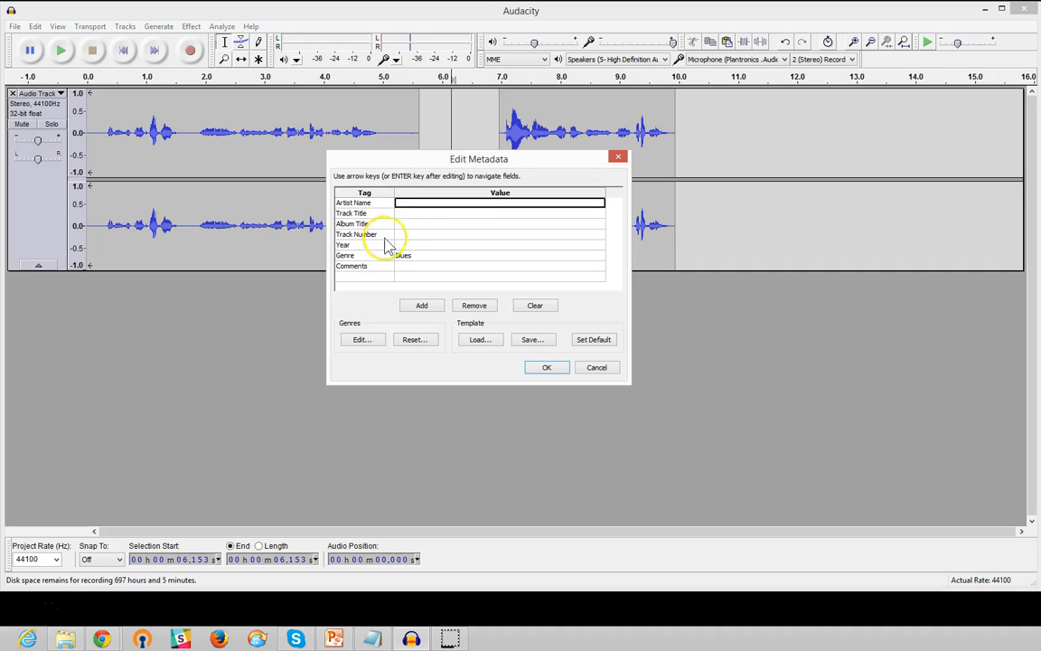
pyautogui.click(551, 368)
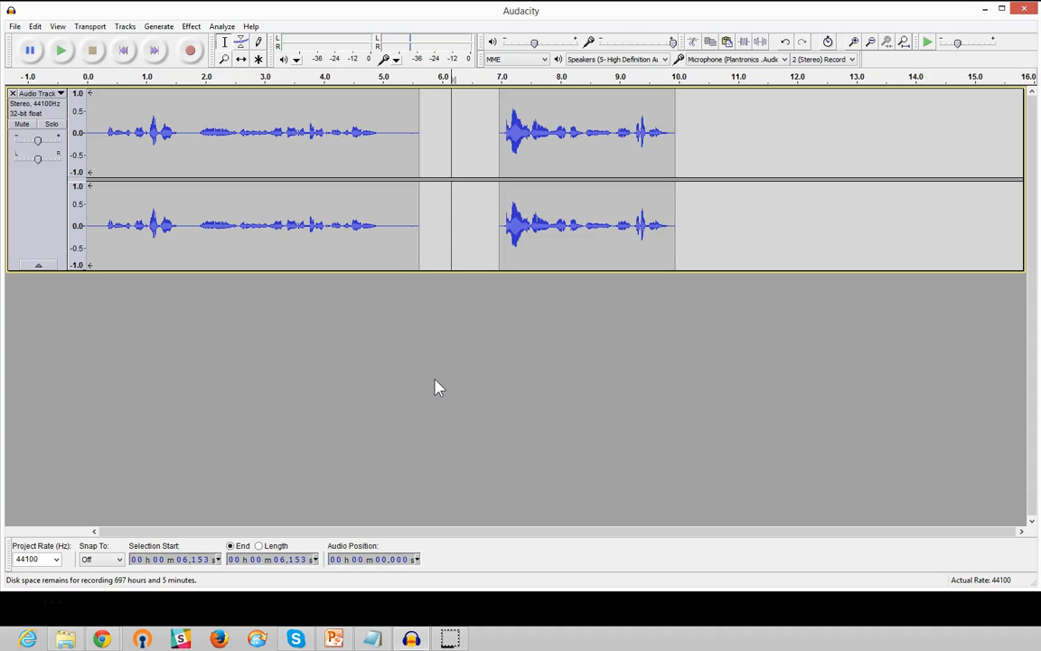
pyautogui.click(158, 26)
pyautogui.moveTo(134, 35)
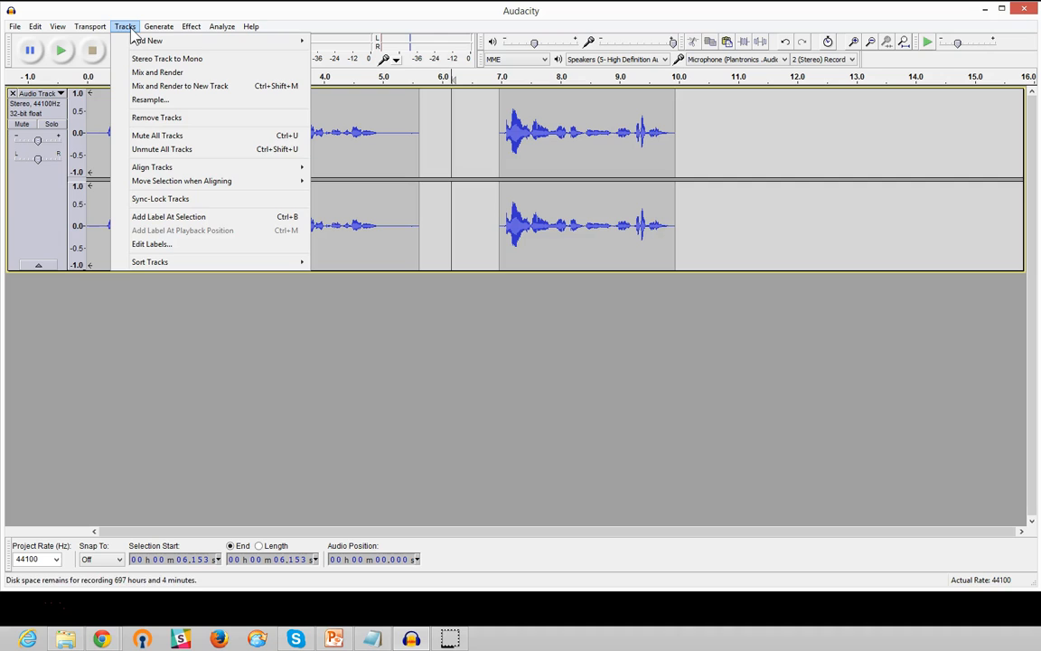
pyautogui.moveTo(86, 27)
pyautogui.moveTo(165, 36)
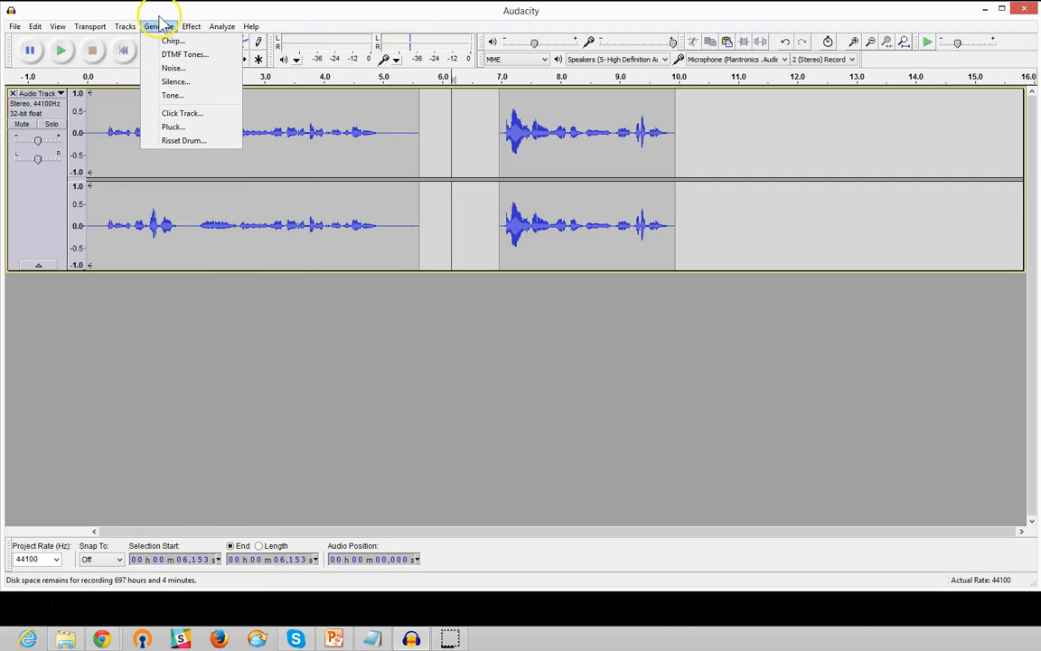
pyautogui.click(198, 11)
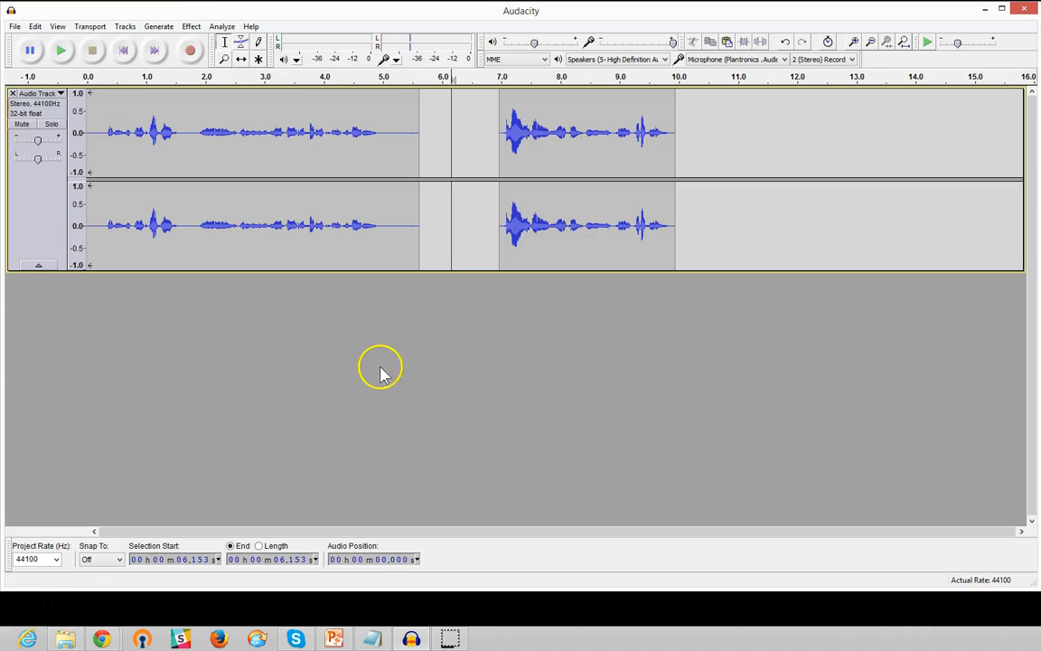